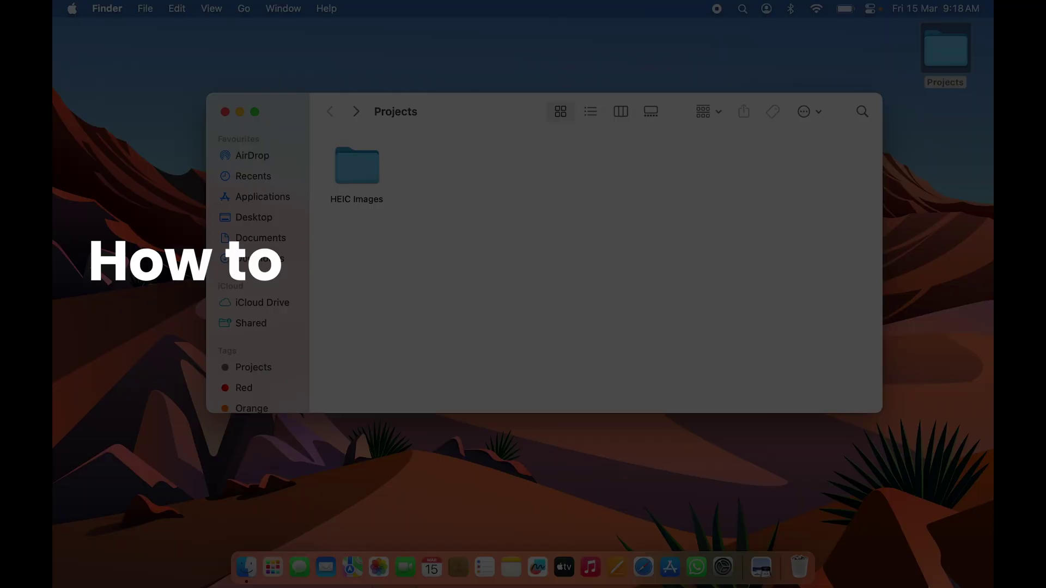
View the six photos in the HEIC Images folder, then close the Finder window.
{"action": "double_click", "coordinate": [362, 174]}
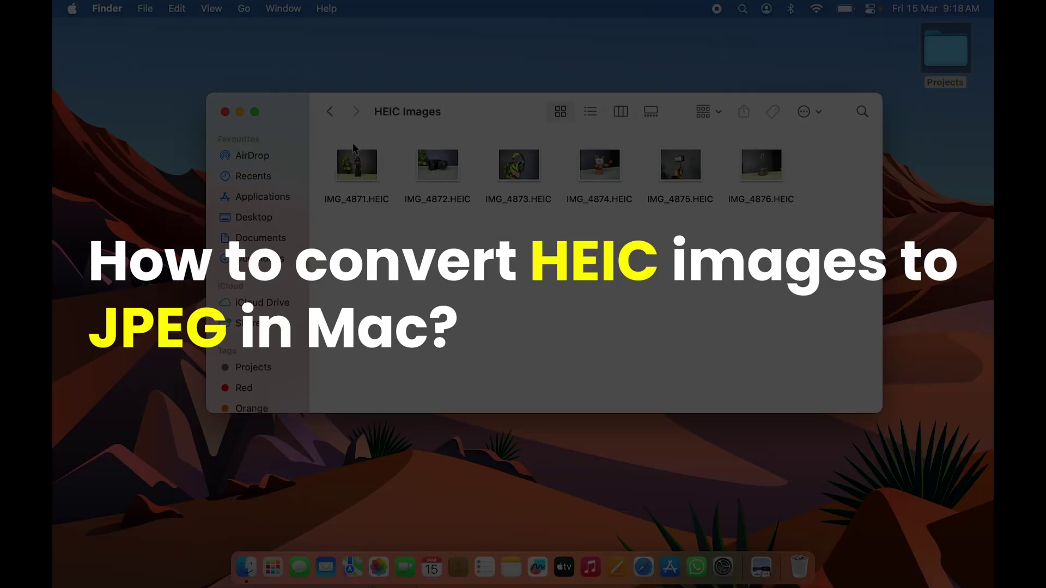
{"action": "left_click", "coordinate": [225, 112]}
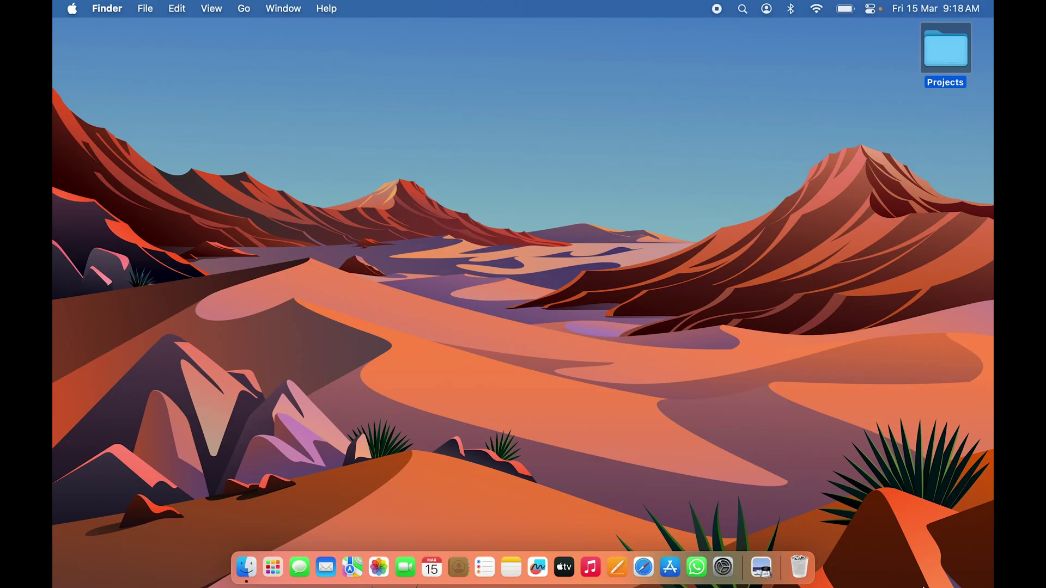
Open Projects > HEIC Images on the Desktop and select its six HEIC photos.
{"action": "double_click", "coordinate": [953, 50]}
{"action": "double_click", "coordinate": [346, 165]}
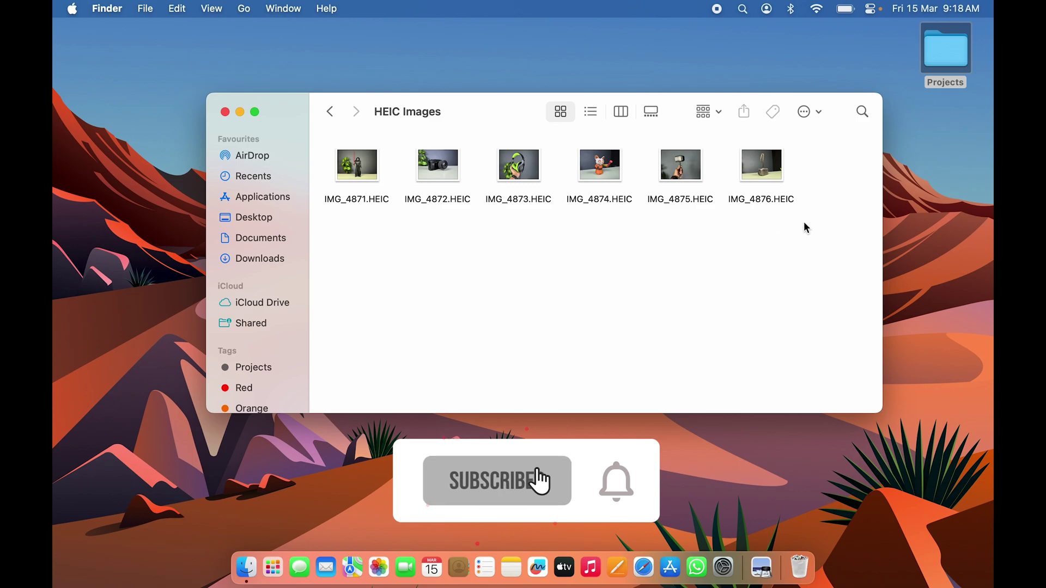
{"action": "left_click_drag", "start_coordinate": [804, 222], "coordinate": [376, 180]}
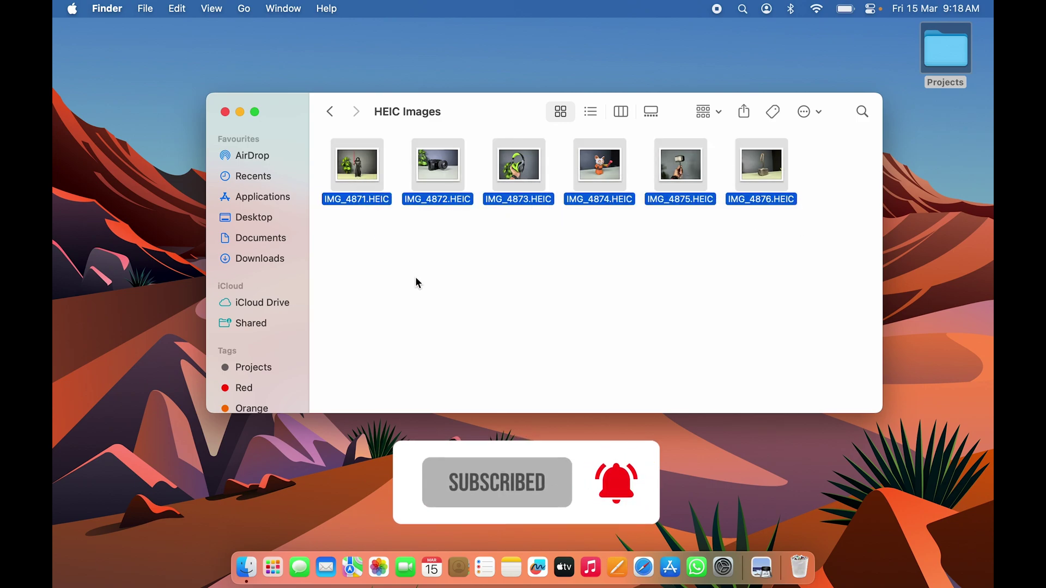
{"action": "left_click", "coordinate": [376, 223]}
Confirm in Get Info that IMG_4871.HEIC is a HEIF Image.
{"action": "left_click", "coordinate": [361, 199]}
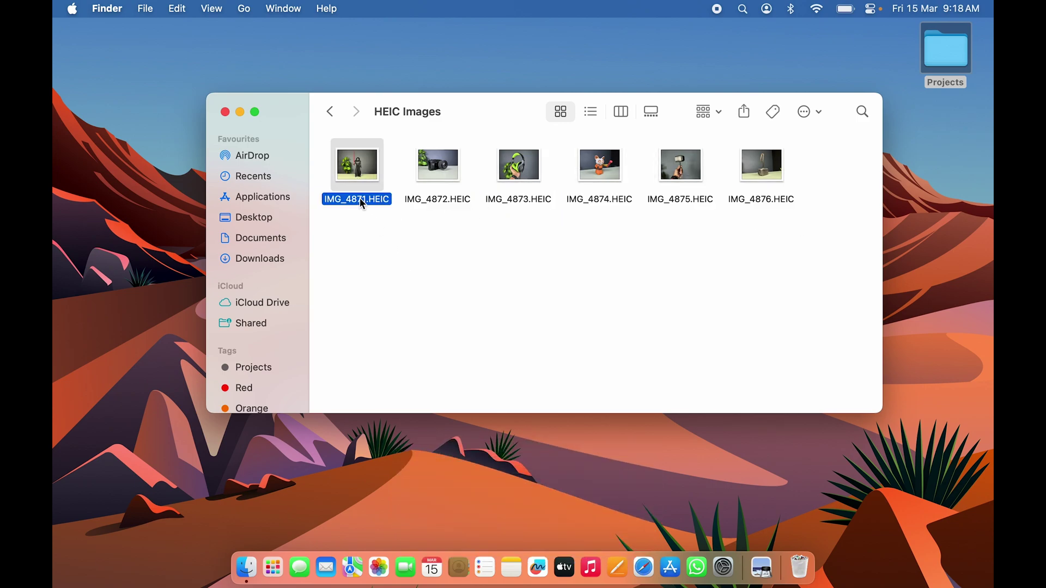
{"action": "key", "text": "super+i"}
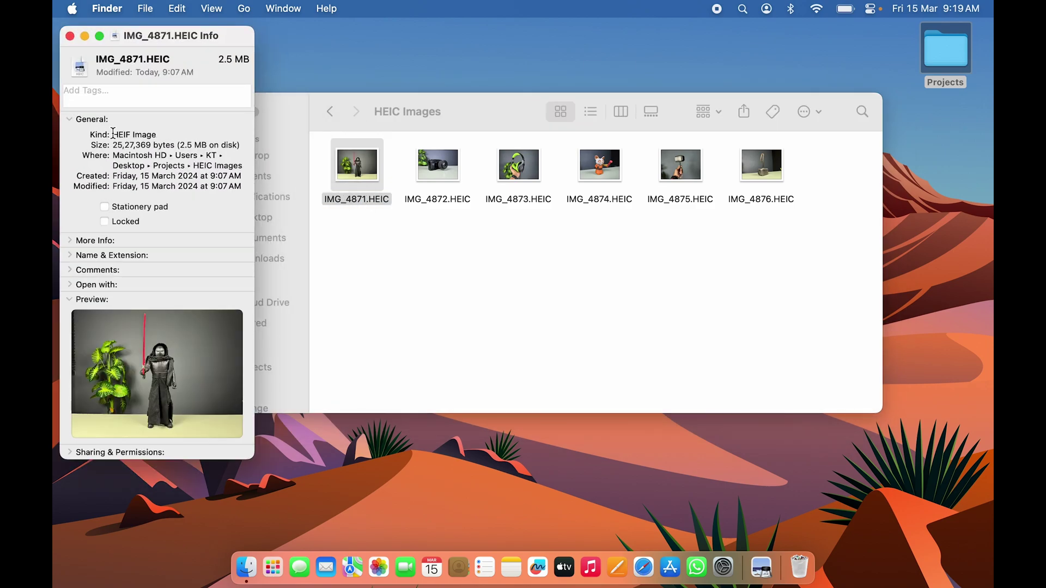
{"action": "left_click_drag", "start_coordinate": [116, 134], "coordinate": [210, 136]}
{"action": "left_click", "coordinate": [69, 36]}
{"action": "left_click", "coordinate": [478, 268]}
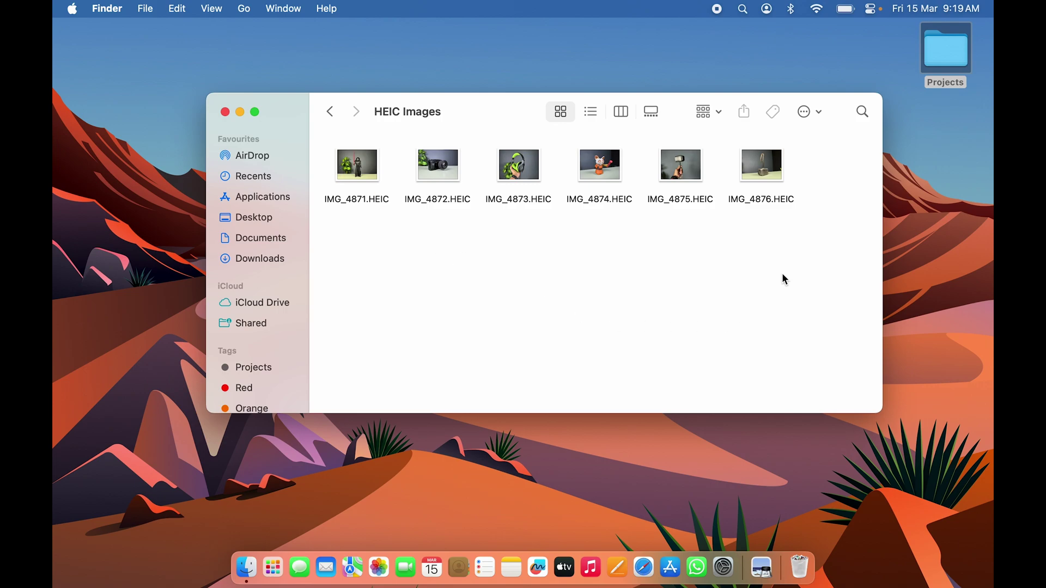
Look at the Open With options for IMG_4871.HEIC without choosing an app.
{"action": "left_click_drag", "start_coordinate": [825, 214], "coordinate": [360, 178]}
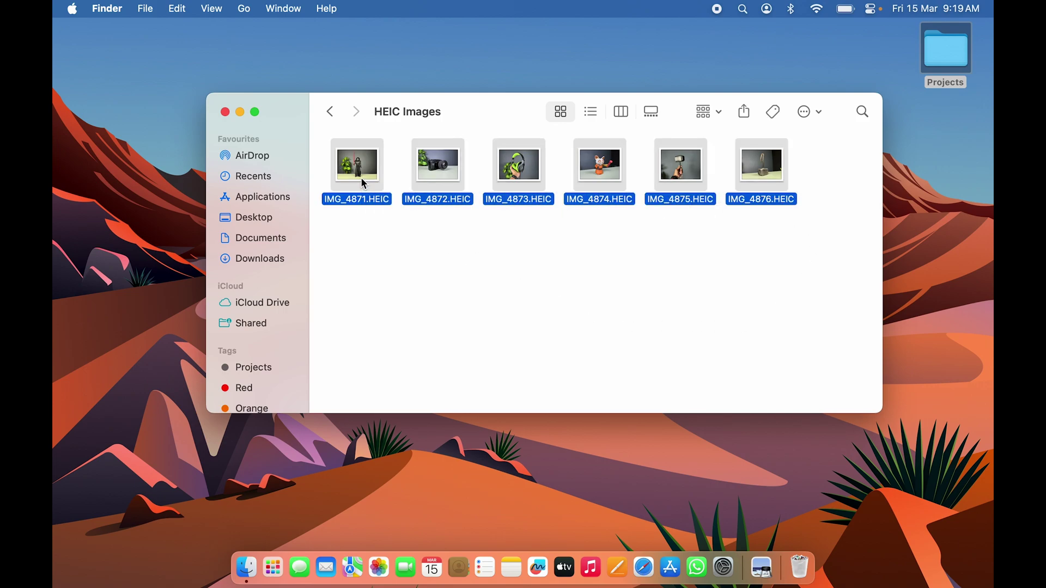
{"action": "left_click", "coordinate": [412, 274]}
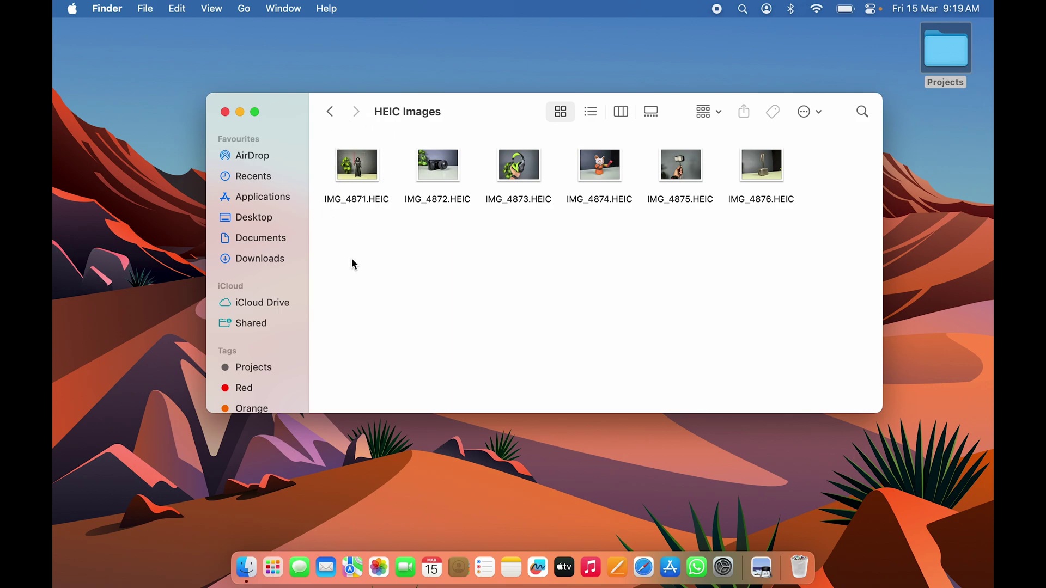
{"action": "left_click", "coordinate": [349, 199]}
{"action": "right_click", "coordinate": [352, 205]}
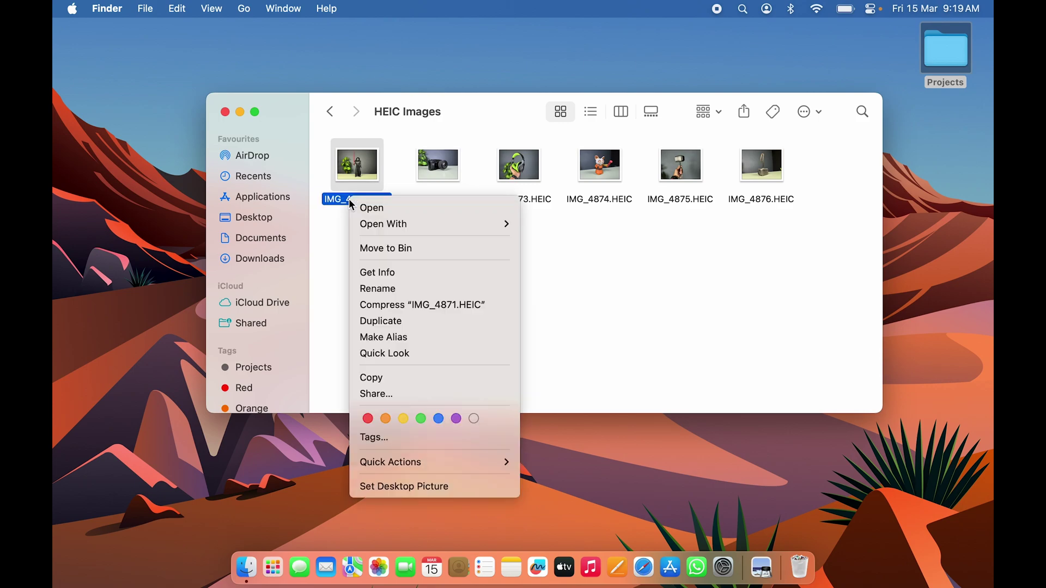
{"action": "mouse_move", "coordinate": [389, 225]}
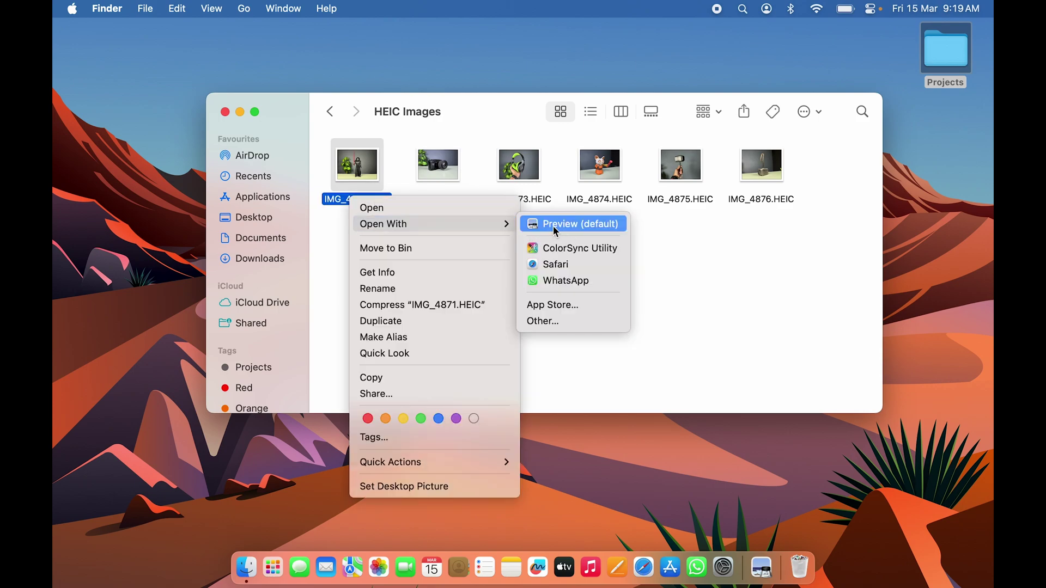
{"action": "left_click", "coordinate": [713, 265]}
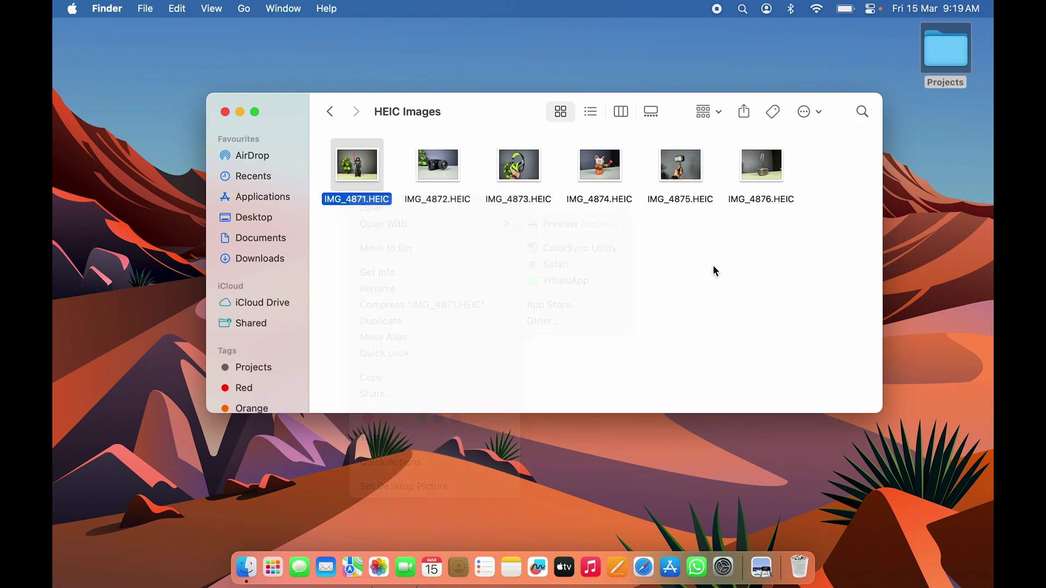
Open IMG_4871.HEIC in Preview, centre the window and show the Thumbnails sidebar.
{"action": "double_click", "coordinate": [359, 172]}
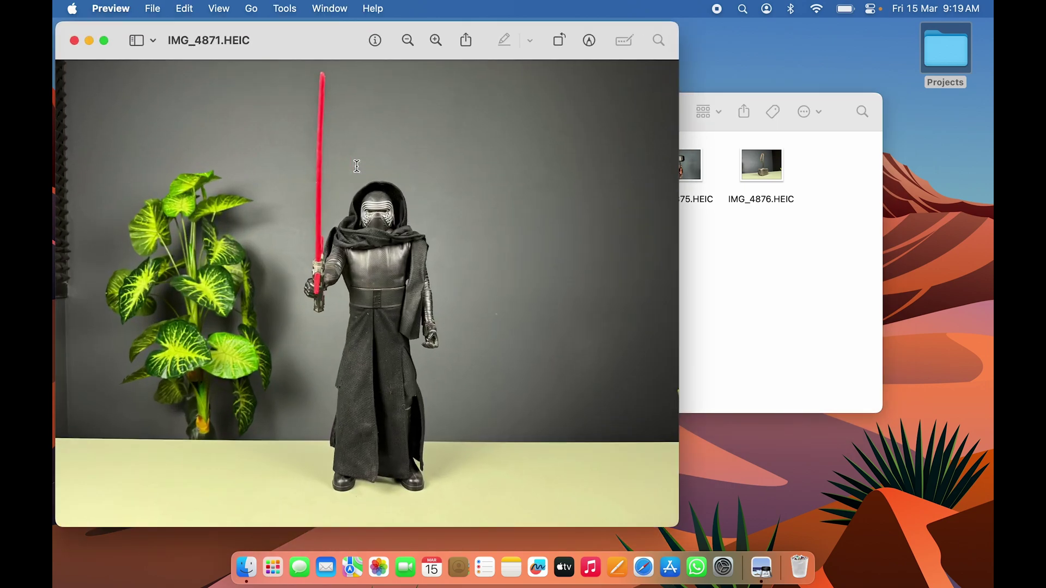
{"action": "left_click_drag", "start_coordinate": [293, 39], "coordinate": [452, 68]}
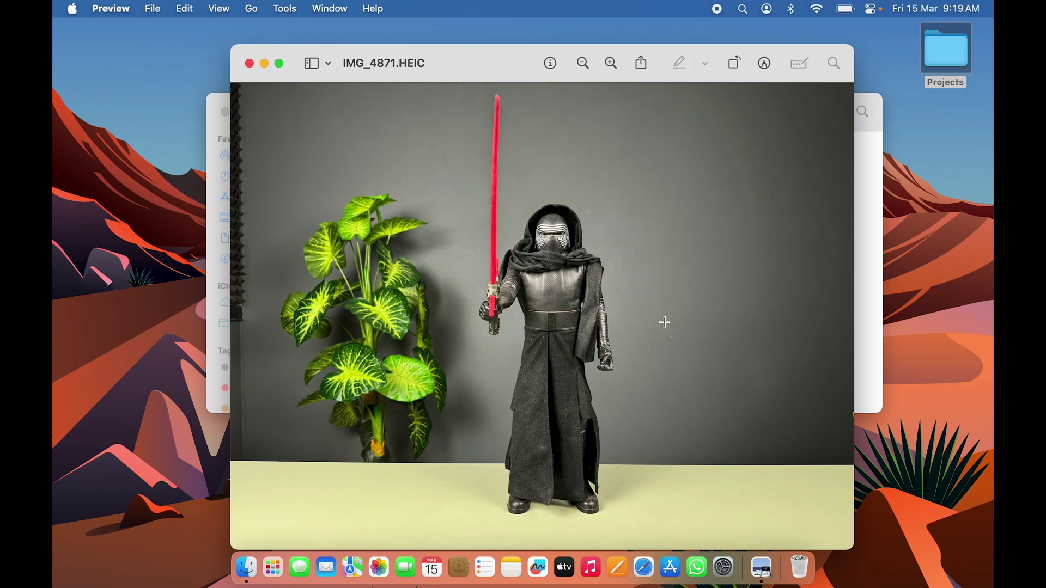
{"action": "left_click", "coordinate": [329, 64]}
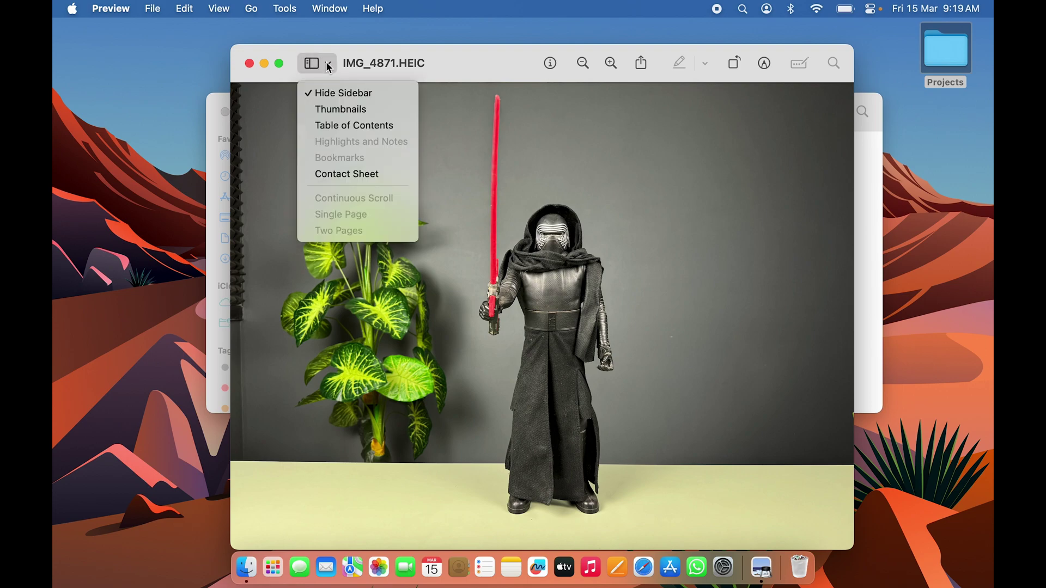
{"action": "left_click", "coordinate": [345, 111]}
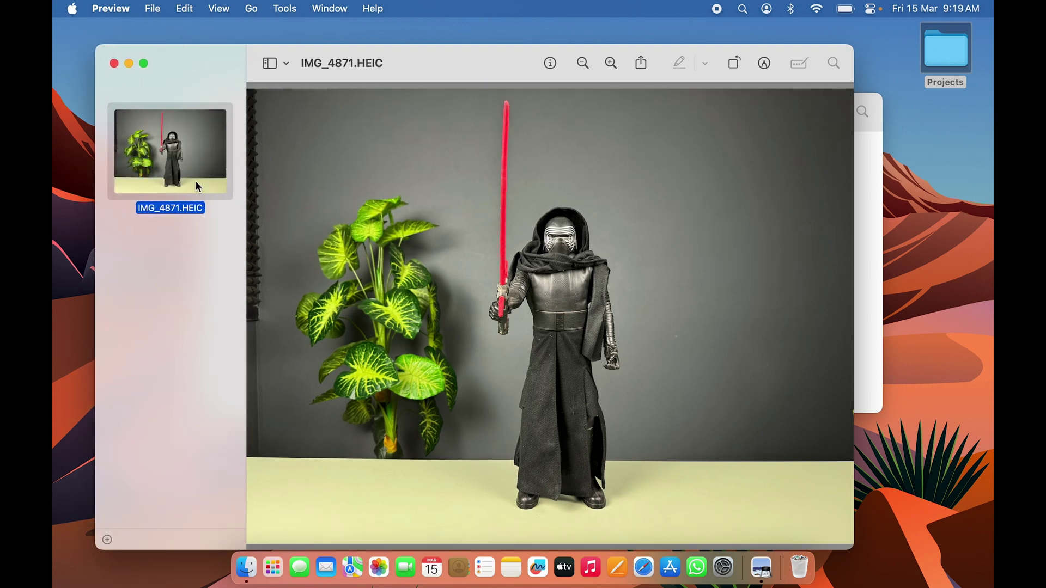
{"action": "left_click", "coordinate": [195, 255]}
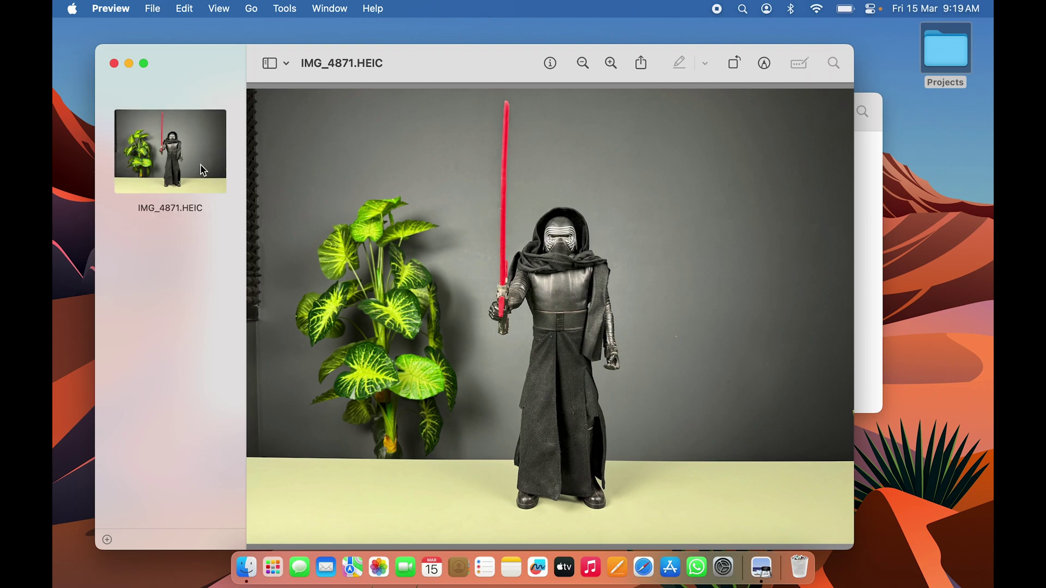
{"action": "left_click", "coordinate": [185, 159]}
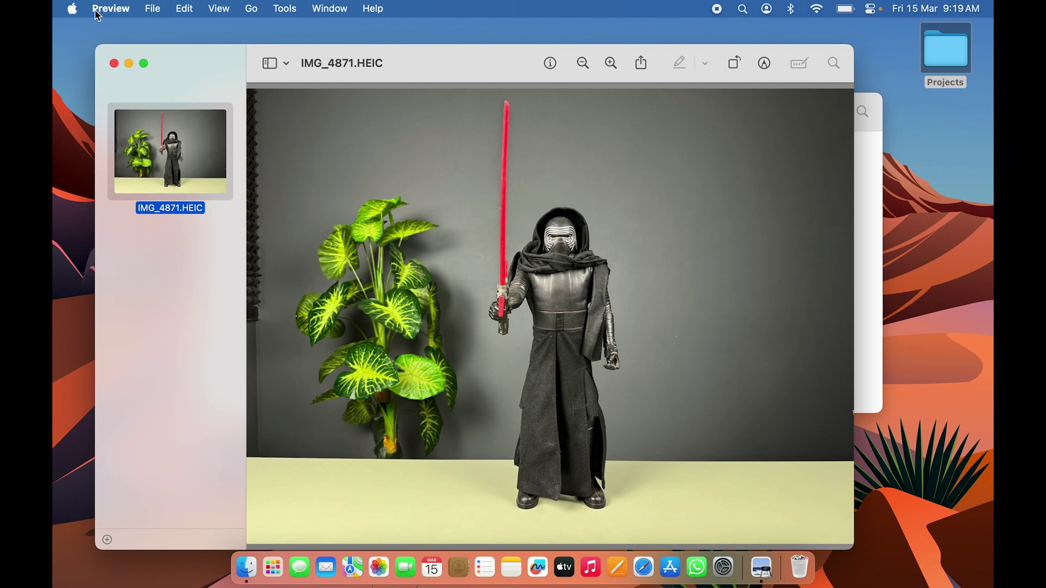
{"action": "left_click", "coordinate": [67, 91]}
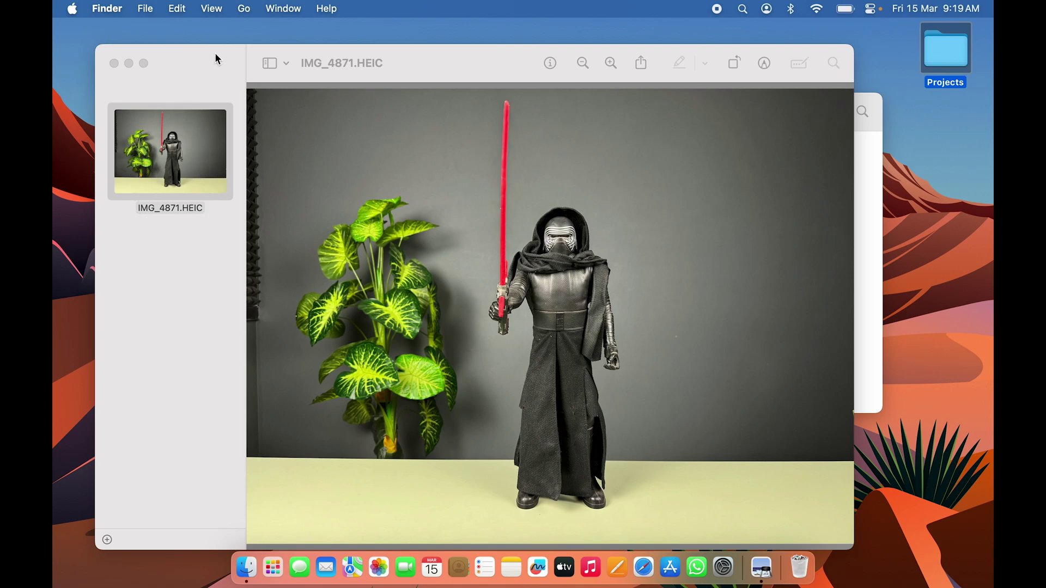
{"action": "left_click", "coordinate": [457, 65]}
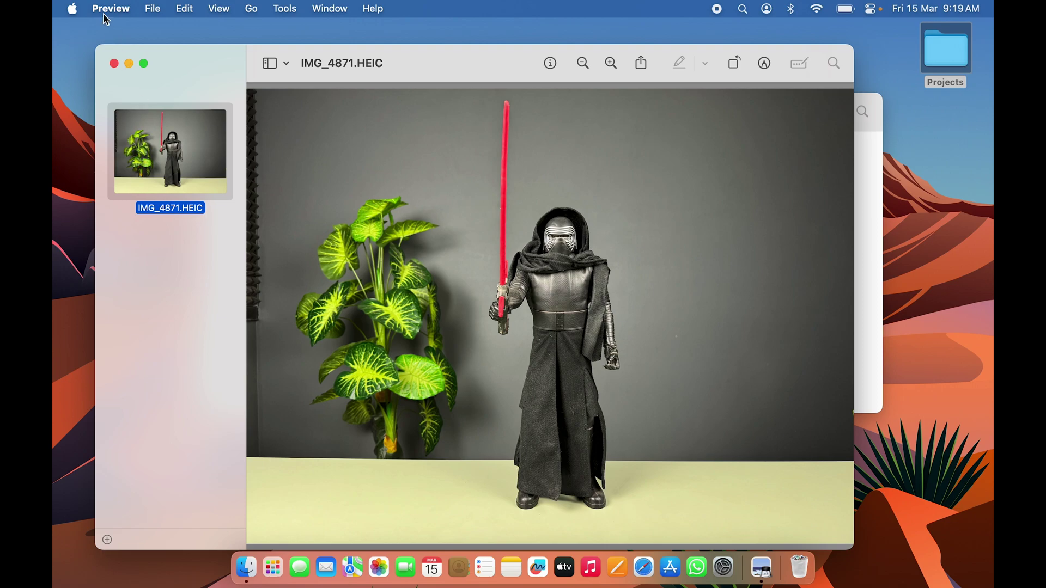
Start a File > Export of the photo named 1, with the save sheet expanded.
{"action": "left_click", "coordinate": [158, 12]}
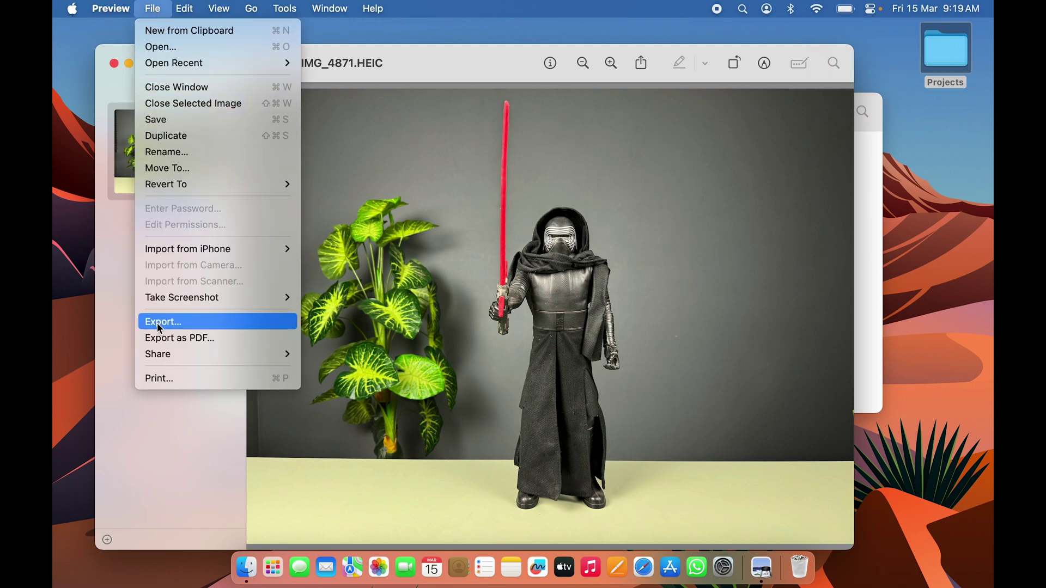
{"action": "left_click", "coordinate": [204, 322]}
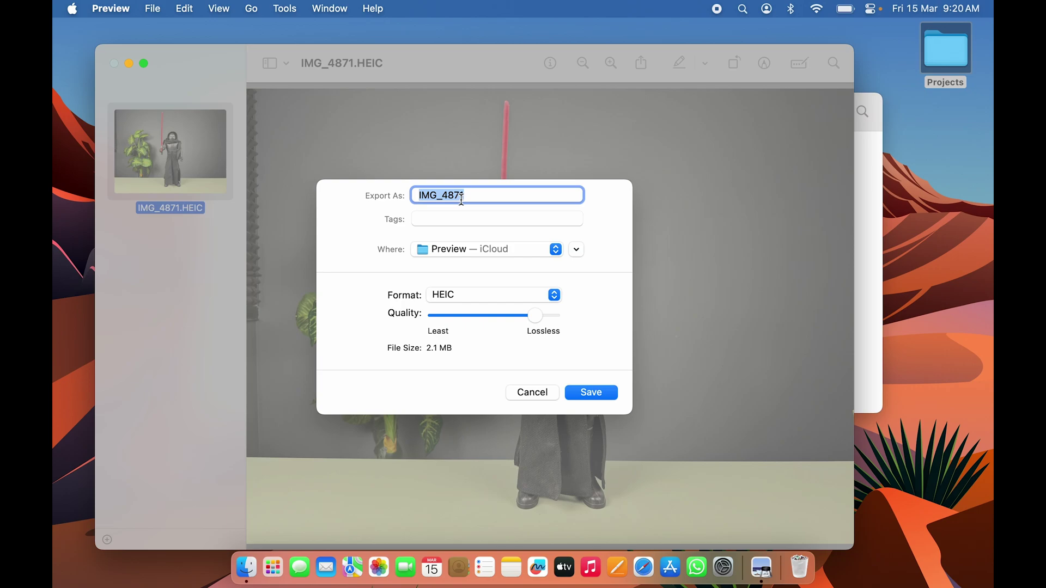
{"action": "type", "text": "1"}
{"action": "left_click", "coordinate": [556, 251]}
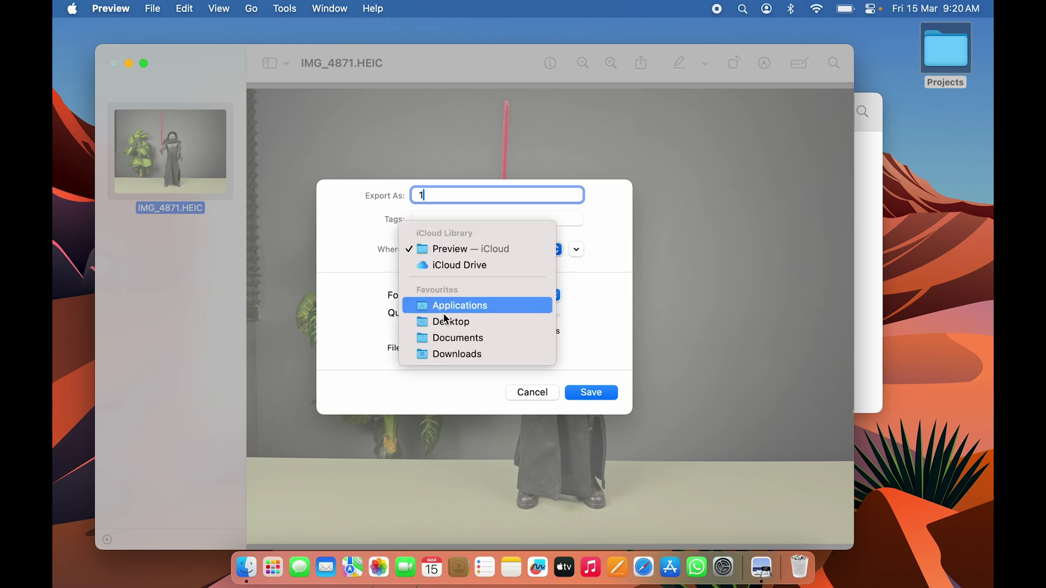
{"action": "left_click", "coordinate": [600, 246]}
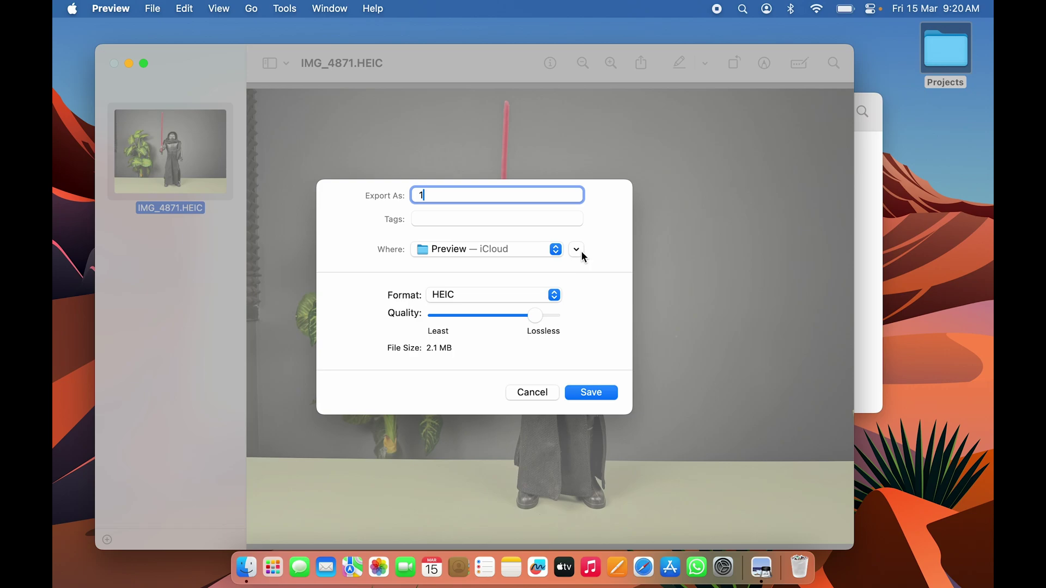
{"action": "left_click", "coordinate": [576, 251]}
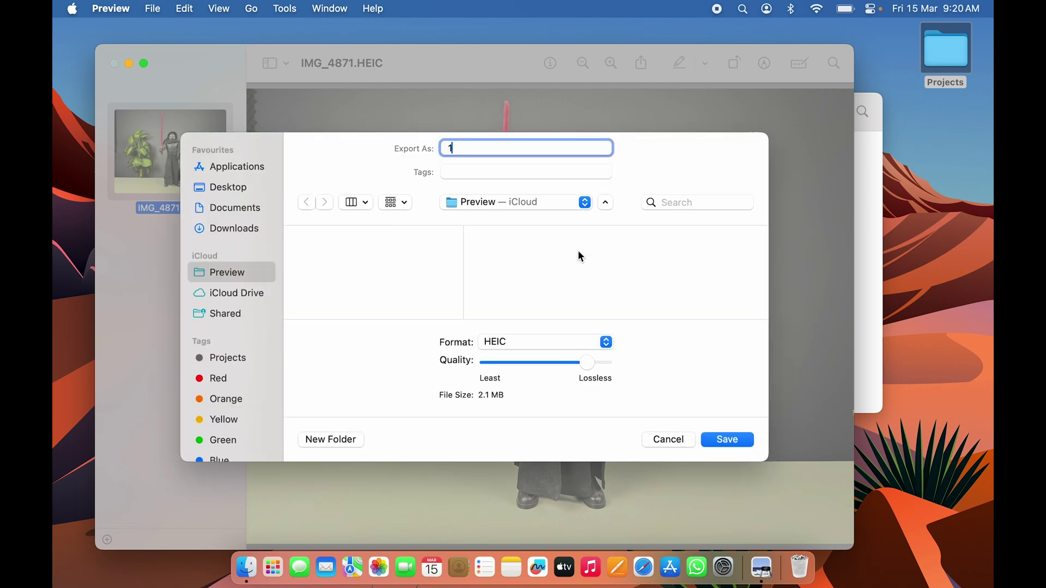
Create a new JPEG folder on the Desktop and choose it as the export destination.
{"action": "left_click", "coordinate": [221, 188]}
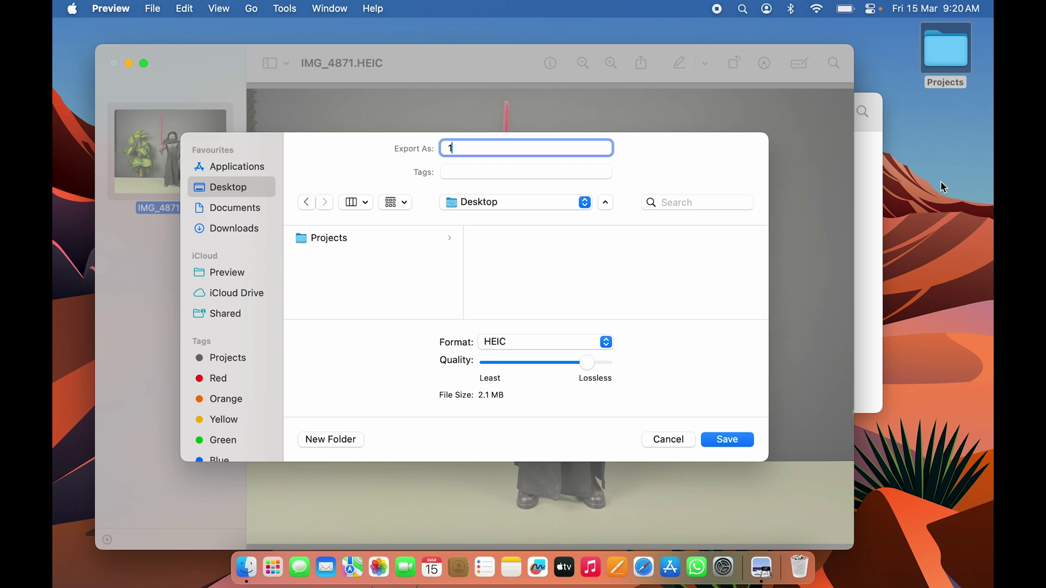
{"action": "left_click", "coordinate": [352, 262]}
{"action": "left_click", "coordinate": [953, 289]}
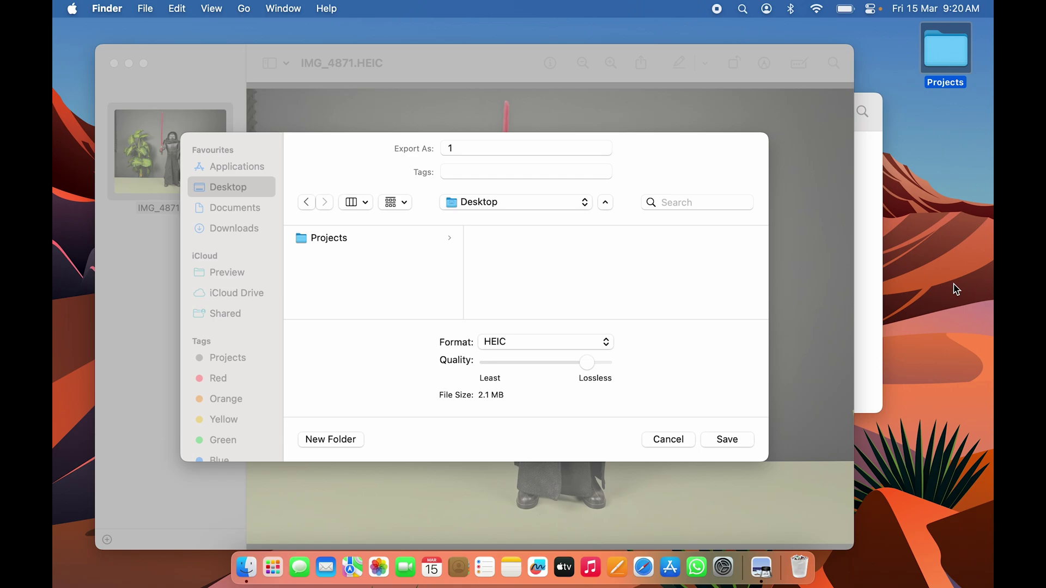
{"action": "key", "text": "shift+super+n"}
{"action": "type", "text": "JPEG"}
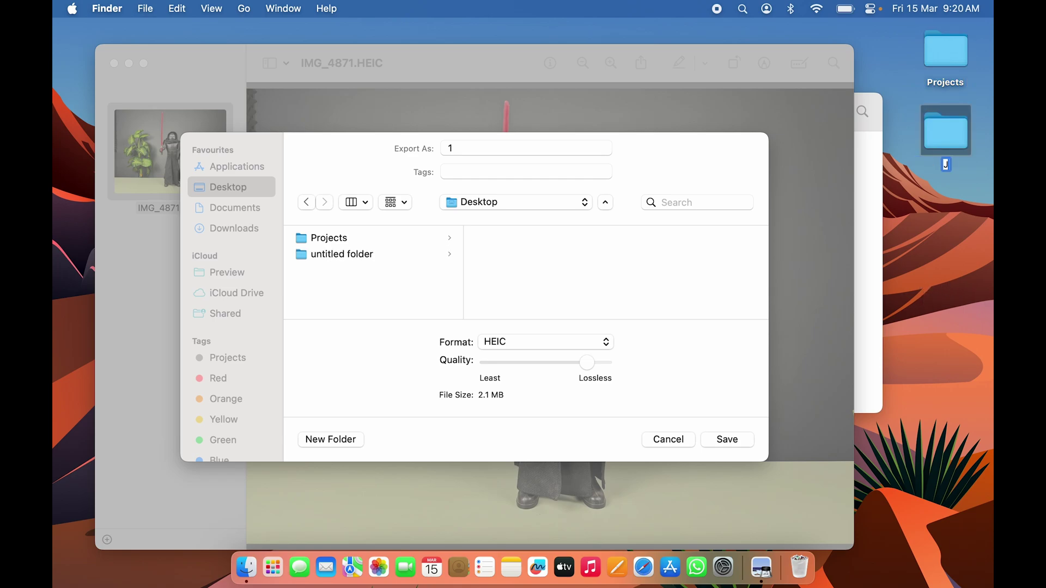
{"action": "left_click", "coordinate": [705, 152]}
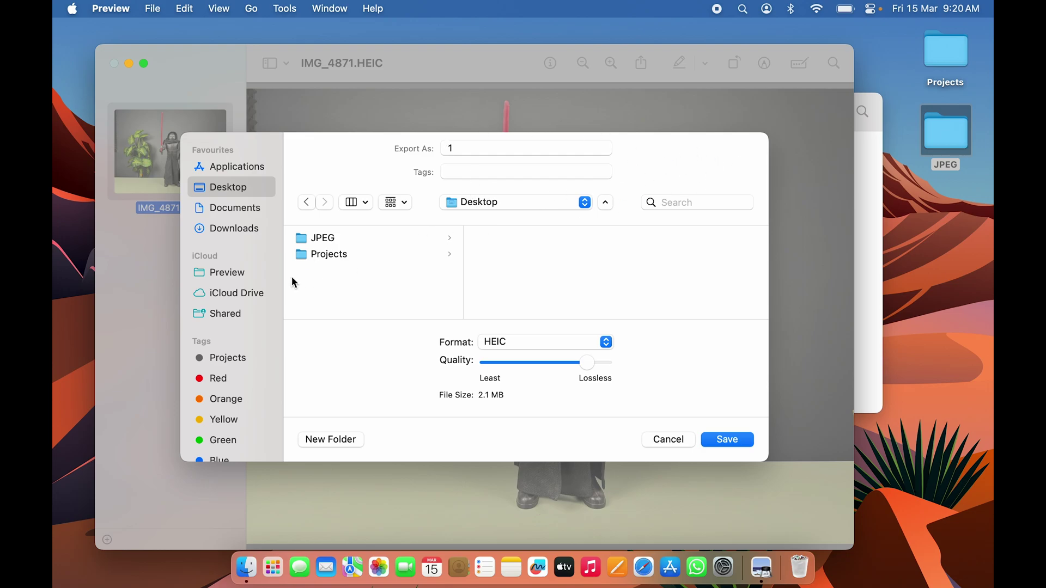
{"action": "left_click", "coordinate": [327, 243]}
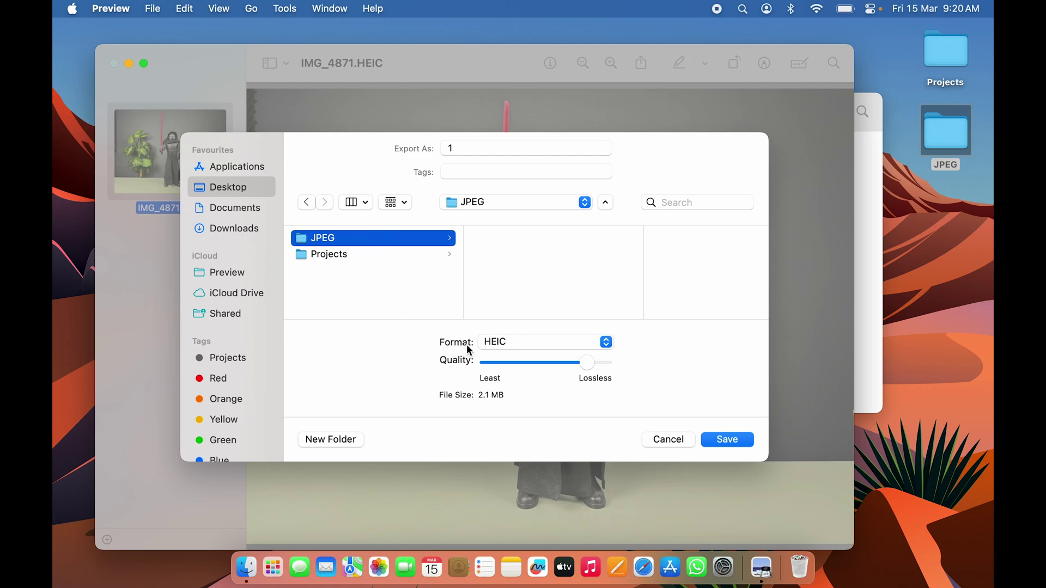
Set the format to JPEG at about 60% quality and save file 1.
{"action": "left_click", "coordinate": [607, 342]}
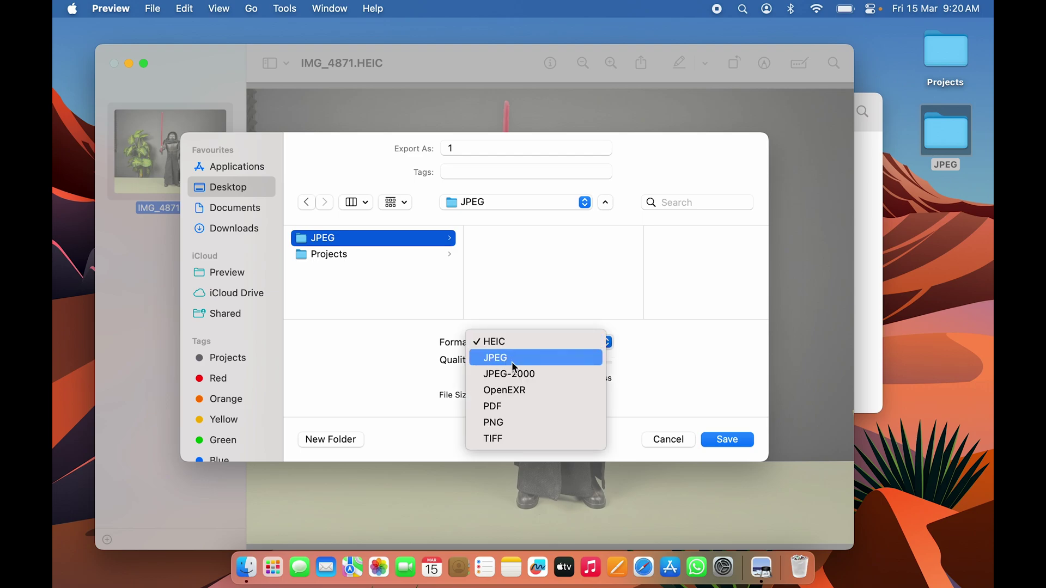
{"action": "left_click", "coordinate": [537, 362]}
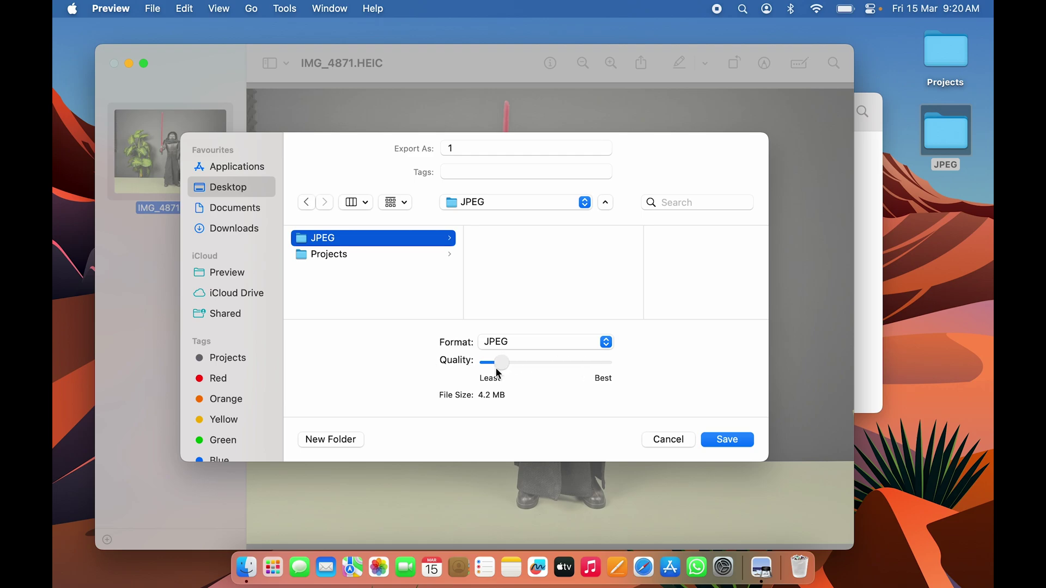
{"action": "left_click_drag", "start_coordinate": [491, 371], "coordinate": [557, 384]}
{"action": "left_click", "coordinate": [729, 439]}
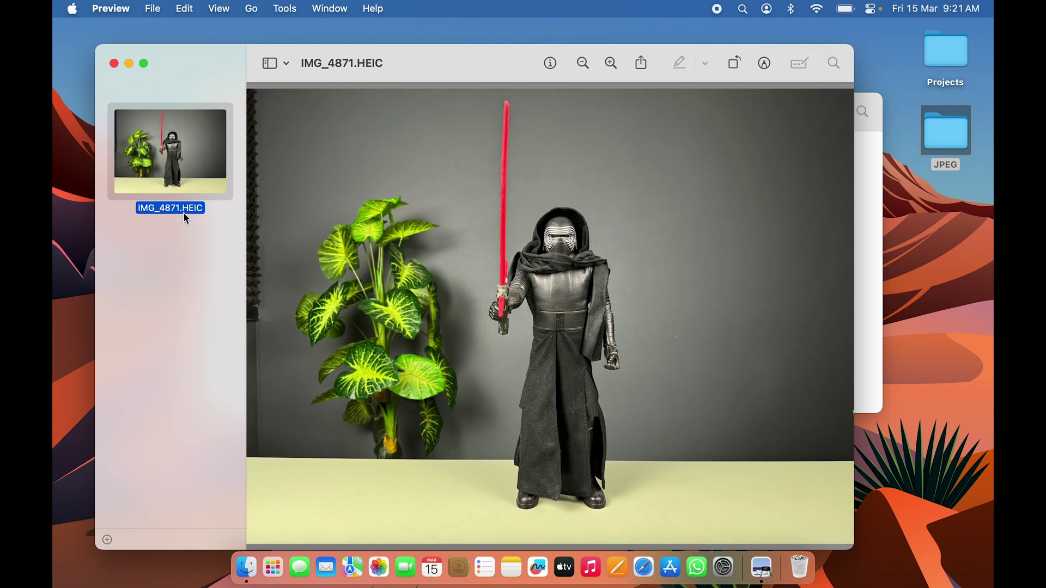
Open the JPEG folder and confirm in Get Info that file 1 is a 9.3 MB JPEG image.
{"action": "left_click", "coordinate": [960, 139]}
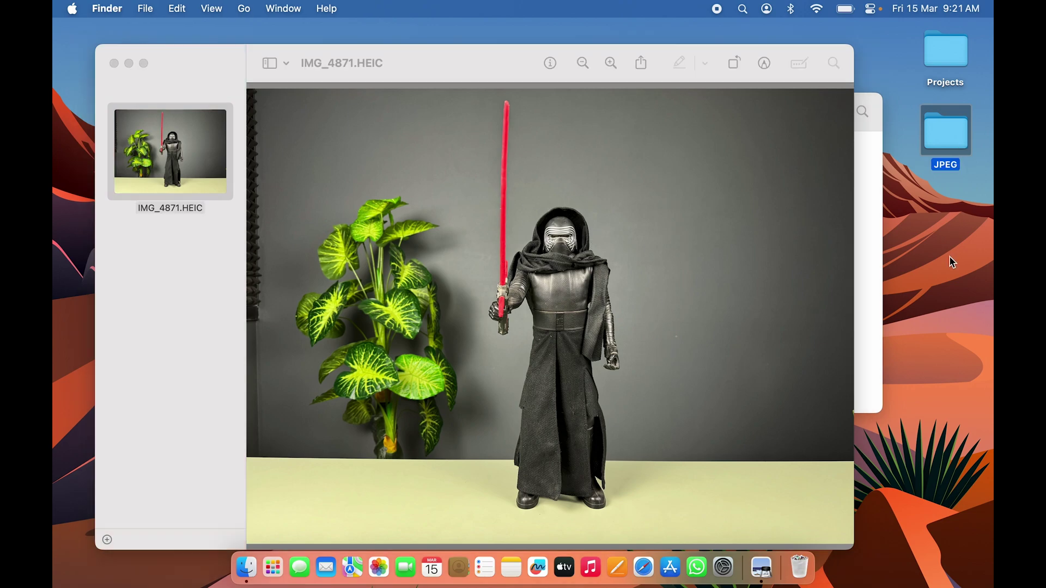
{"action": "double_click", "coordinate": [945, 129]}
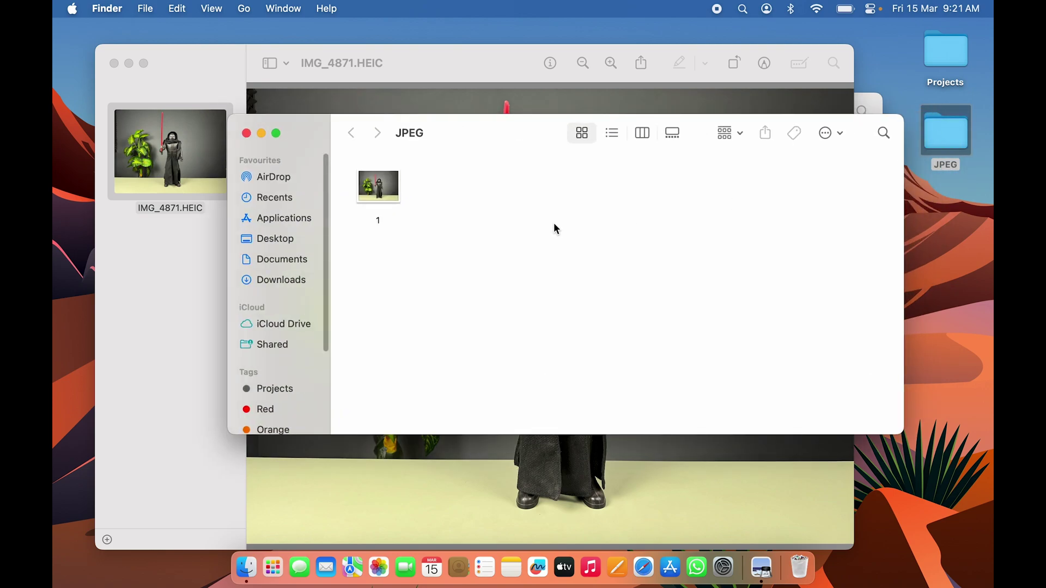
{"action": "left_click", "coordinate": [381, 191]}
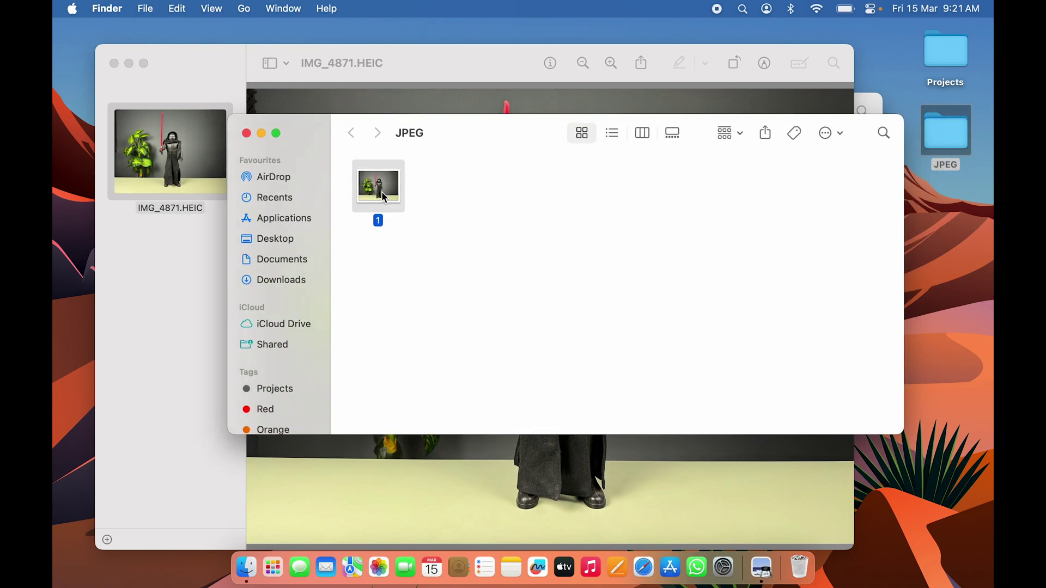
{"action": "key", "text": "super+i"}
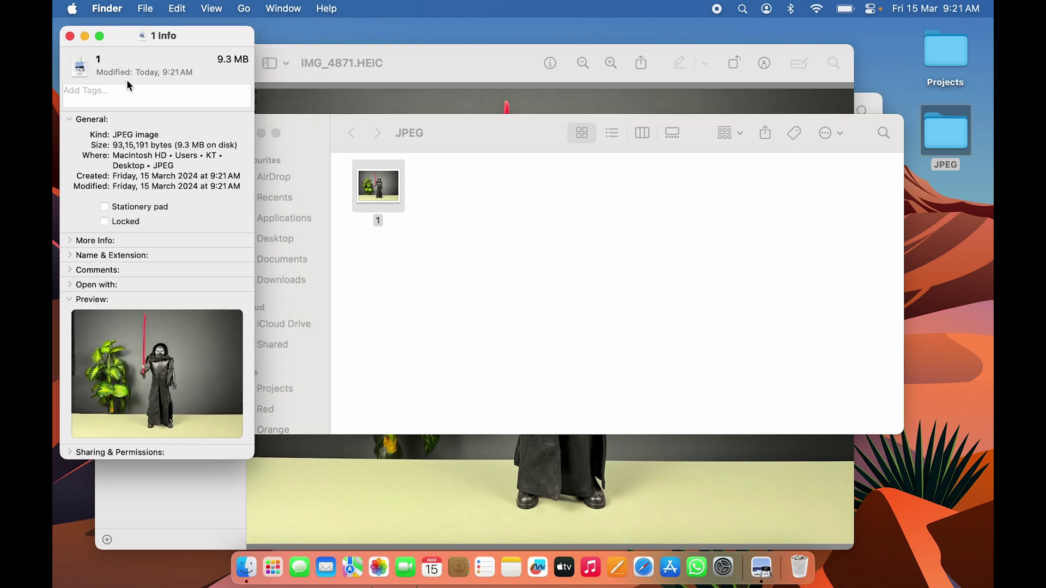
{"action": "left_click_drag", "start_coordinate": [177, 42], "coordinate": [515, 90]}
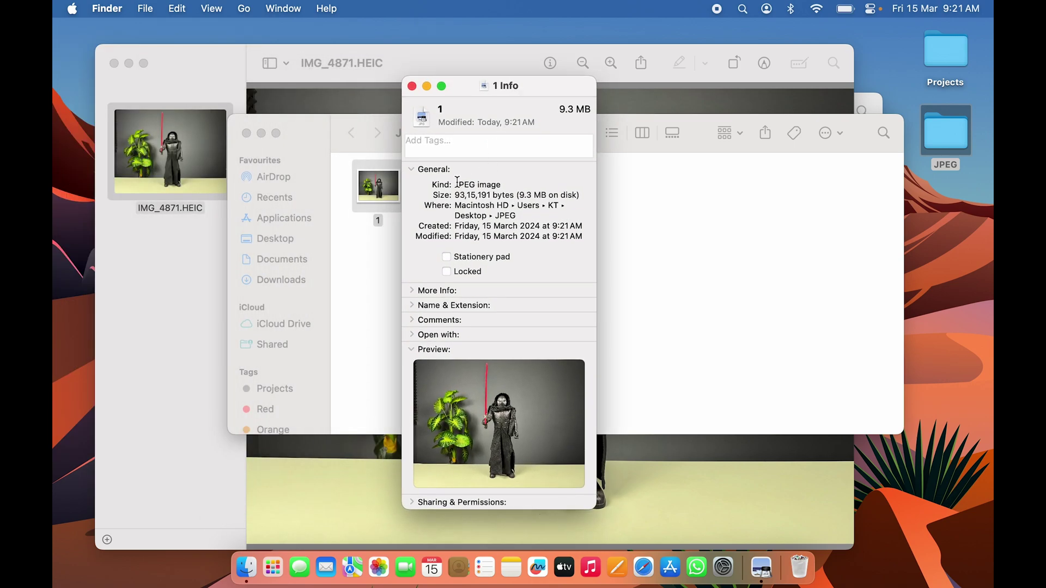
{"action": "left_click_drag", "start_coordinate": [456, 184], "coordinate": [510, 185]}
{"action": "left_click", "coordinate": [662, 220]}
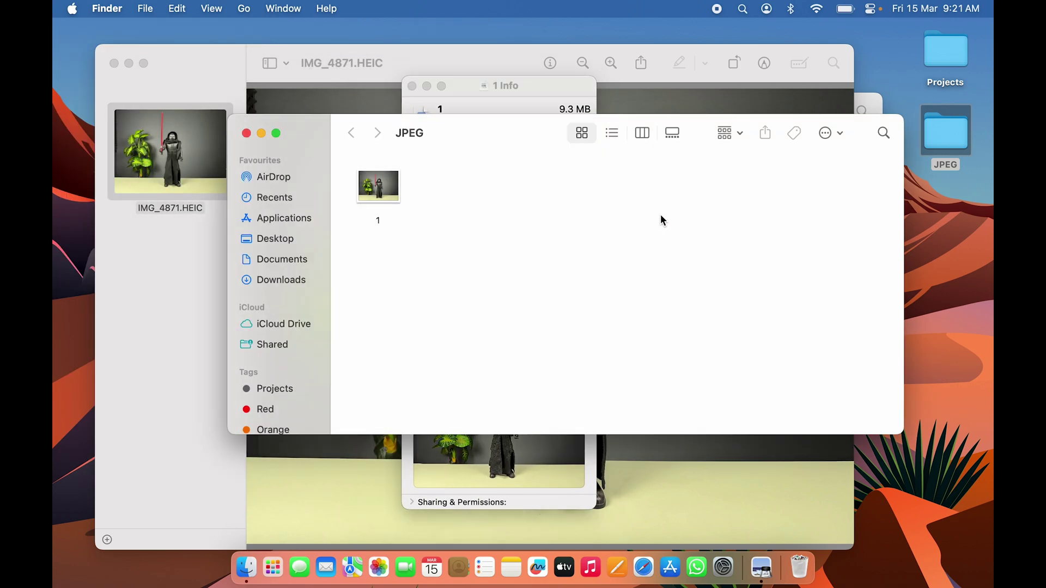
{"action": "left_click", "coordinate": [544, 84]}
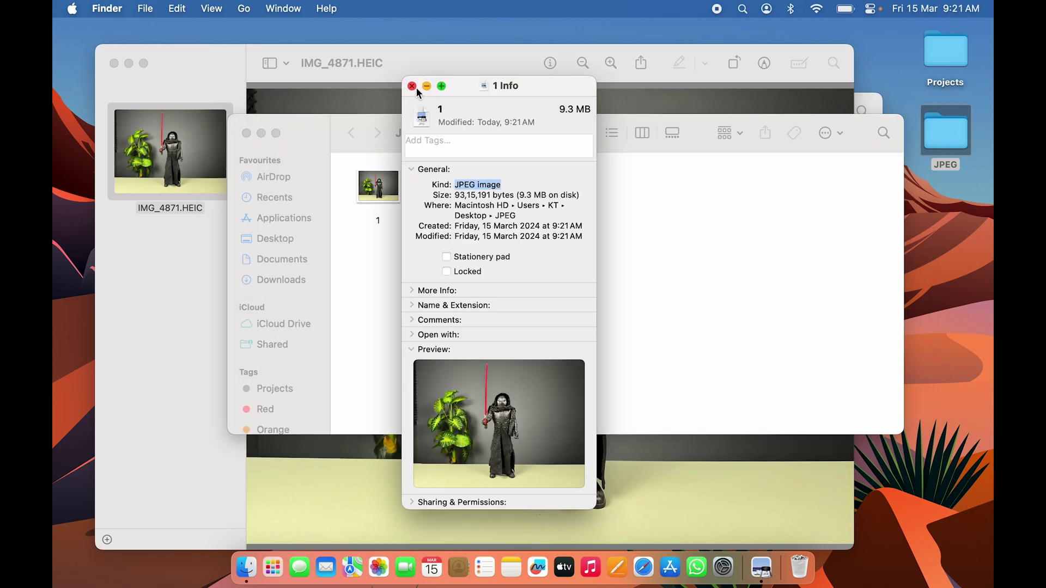
{"action": "left_click", "coordinate": [411, 85]}
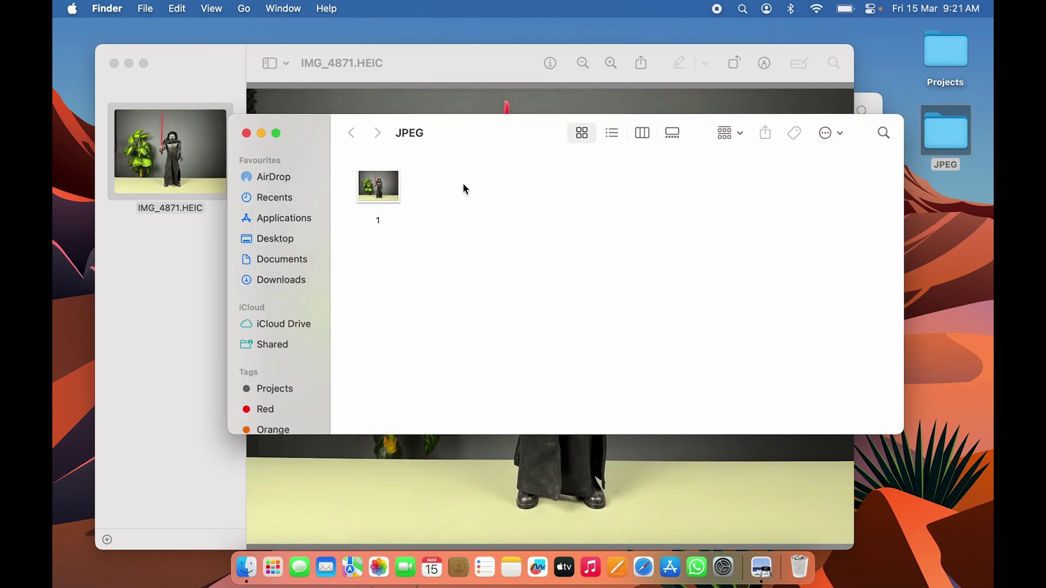
Close the JPEG folder window and quit Preview.
{"action": "left_click", "coordinate": [247, 134]}
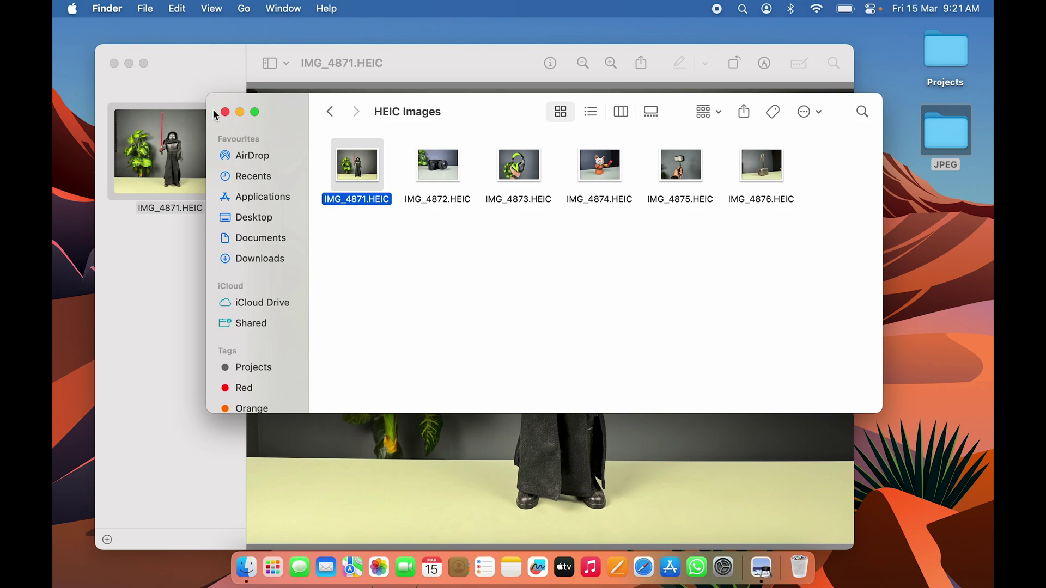
{"action": "left_click", "coordinate": [167, 65]}
{"action": "key", "text": "super+q"}
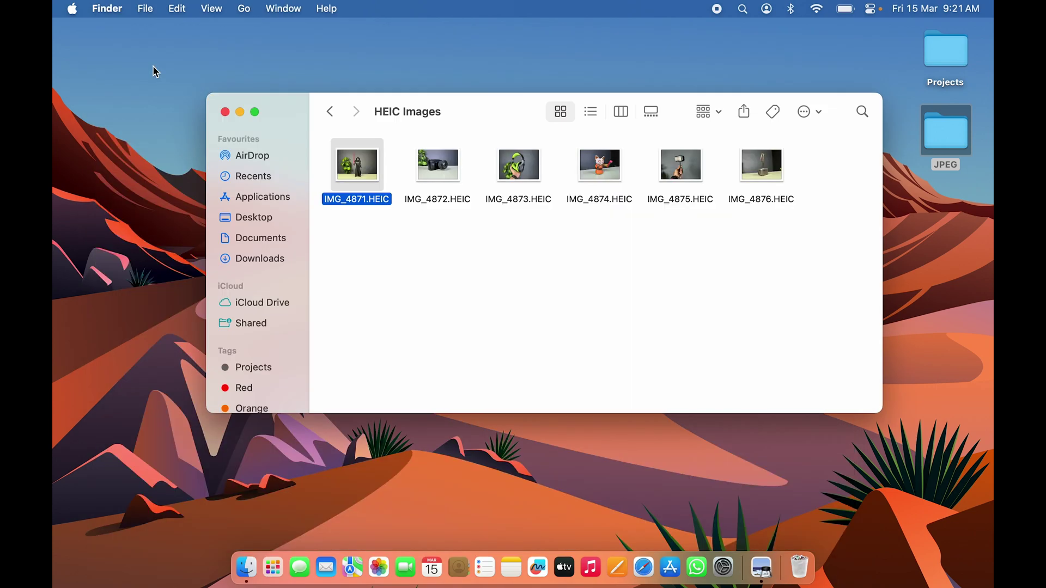
Open IMG_4872 through IMG_4876.HEIC together in Preview via Open With.
{"action": "left_click", "coordinate": [463, 266]}
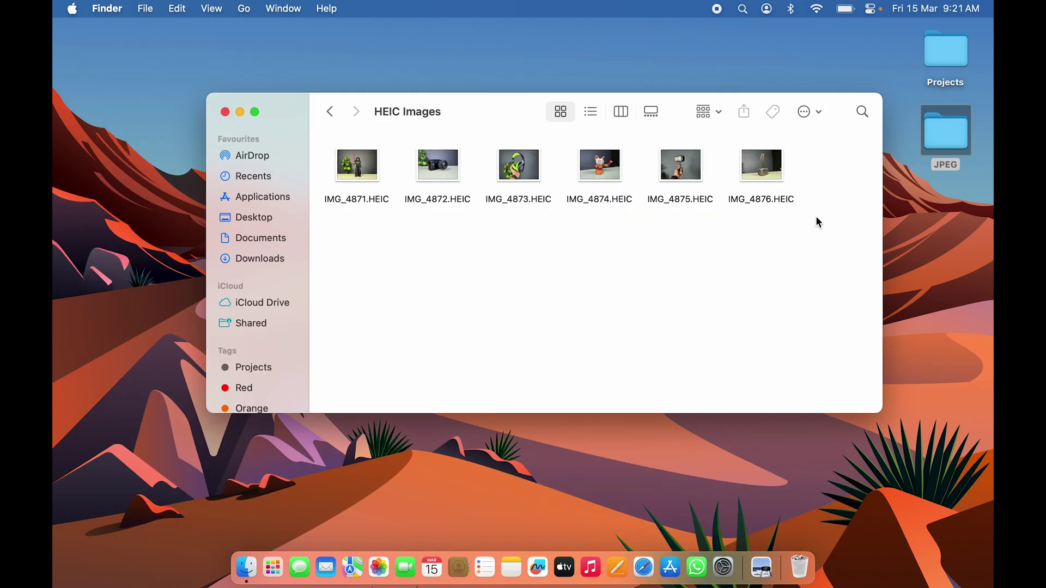
{"action": "left_click_drag", "start_coordinate": [816, 215], "coordinate": [430, 166]}
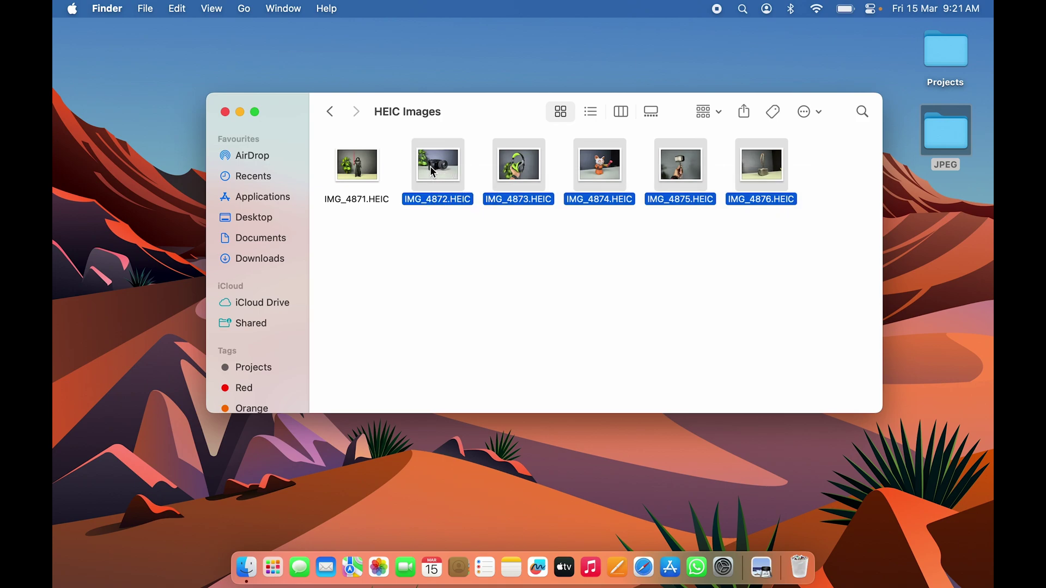
{"action": "left_click", "coordinate": [504, 284]}
{"action": "left_click_drag", "start_coordinate": [853, 219], "coordinate": [426, 176]}
{"action": "right_click", "coordinate": [435, 169]}
{"action": "mouse_move", "coordinate": [495, 210]}
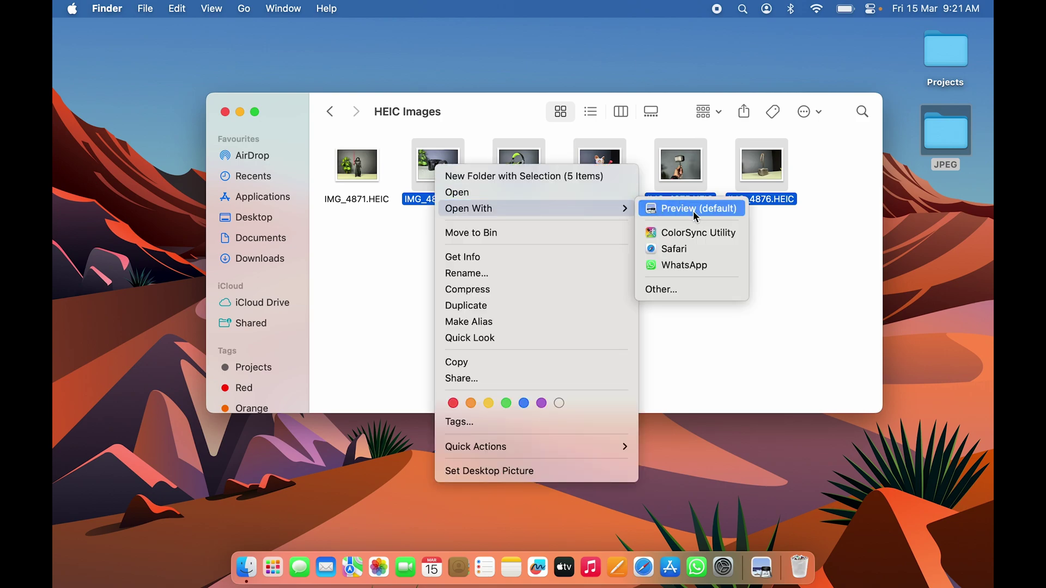
{"action": "left_click", "coordinate": [693, 209]}
Select all five sidebar thumbnails, IMG_4872 through IMG_4876, with Cmd+A.
{"action": "left_click_drag", "start_coordinate": [446, 49], "coordinate": [542, 75]}
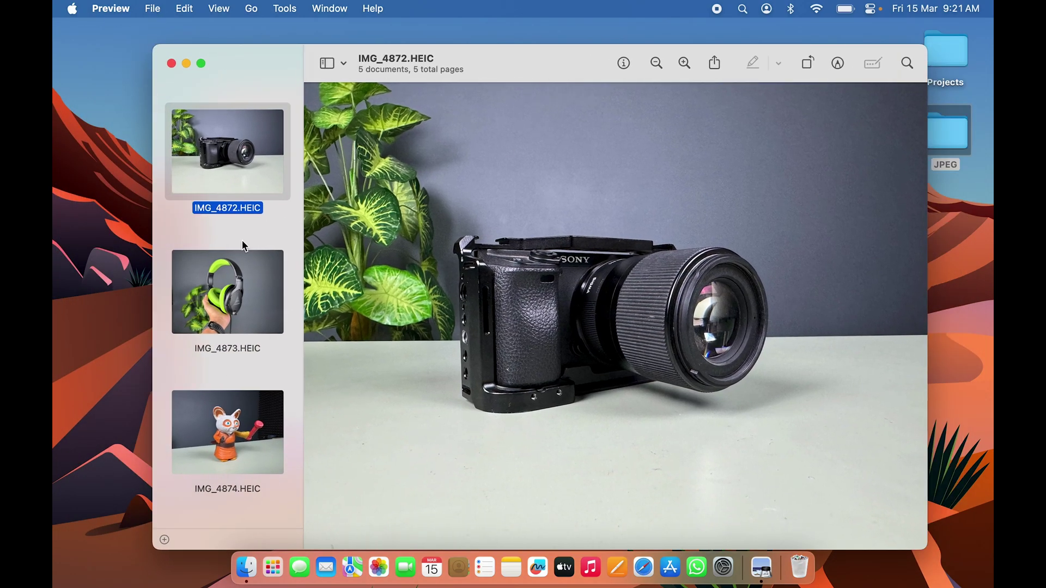
{"action": "scroll", "coordinate": [243, 407], "scroll_direction": "down", "scroll_amount": 5}
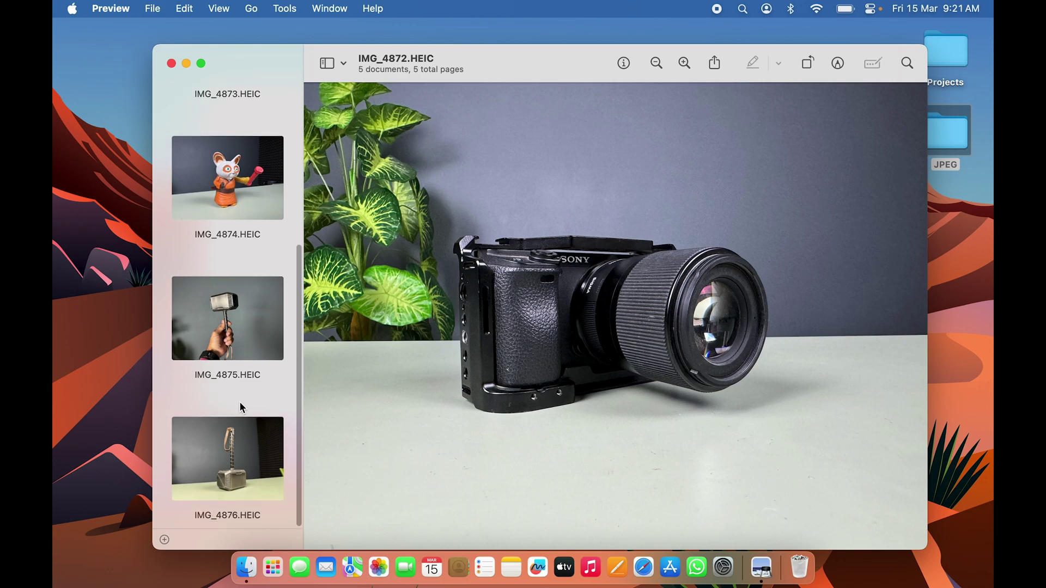
{"action": "scroll", "coordinate": [243, 407], "scroll_direction": "up", "scroll_amount": 6}
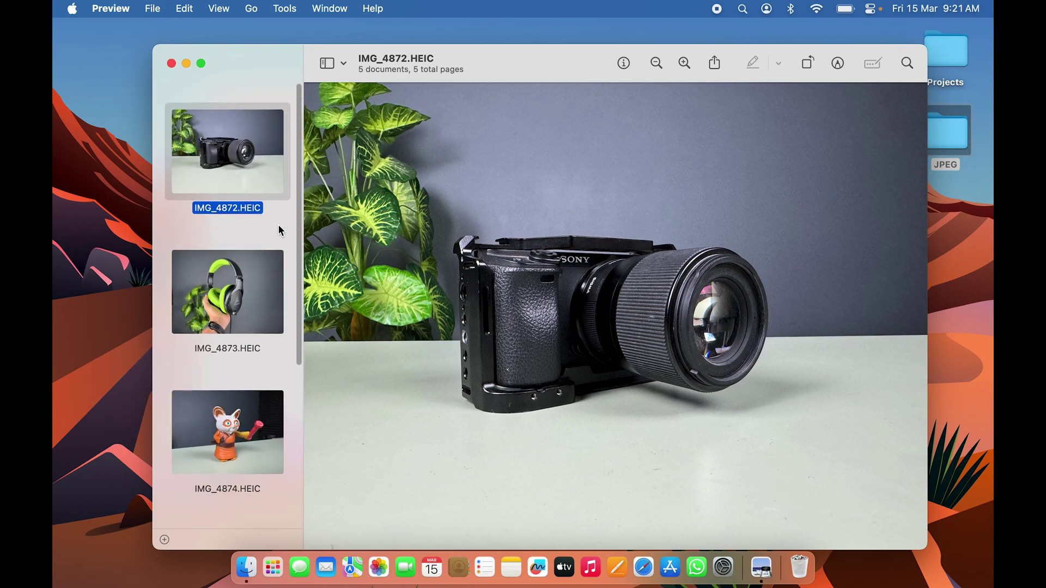
{"action": "left_click", "coordinate": [277, 223]}
{"action": "left_click", "coordinate": [224, 205]}
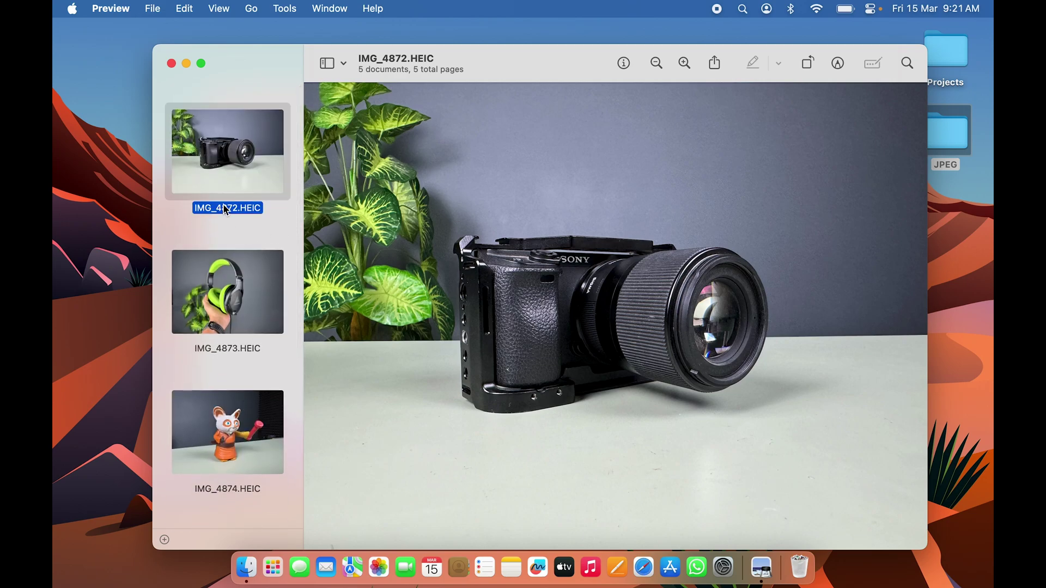
{"action": "left_click", "coordinate": [218, 351], "text": "super"}
{"action": "left_click", "coordinate": [217, 488], "text": "super"}
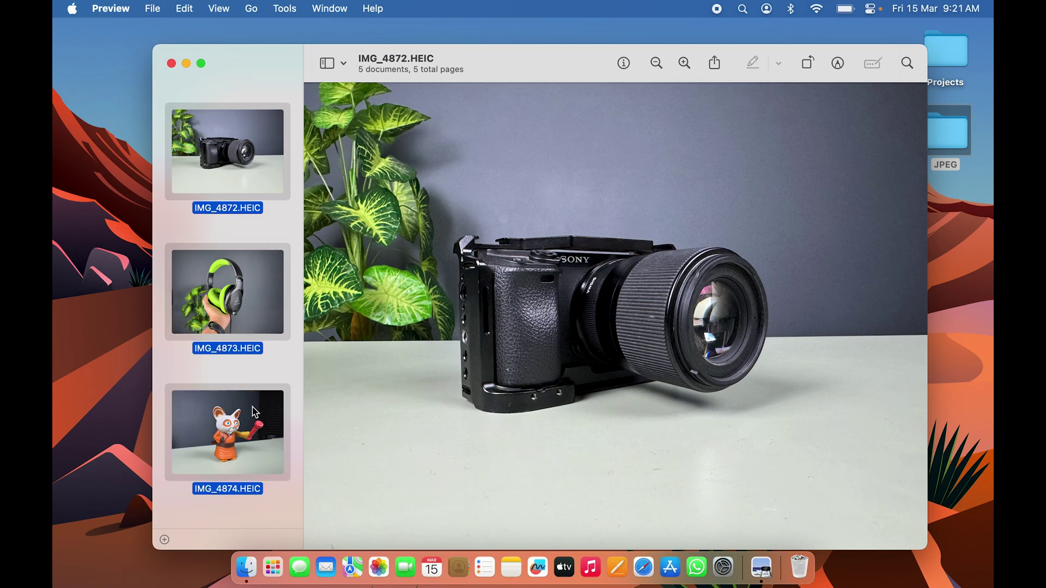
{"action": "key", "text": "super+a"}
{"action": "scroll", "coordinate": [284, 392], "scroll_direction": "down", "scroll_amount": 5}
{"action": "scroll", "coordinate": [283, 392], "scroll_direction": "up", "scroll_amount": 5}
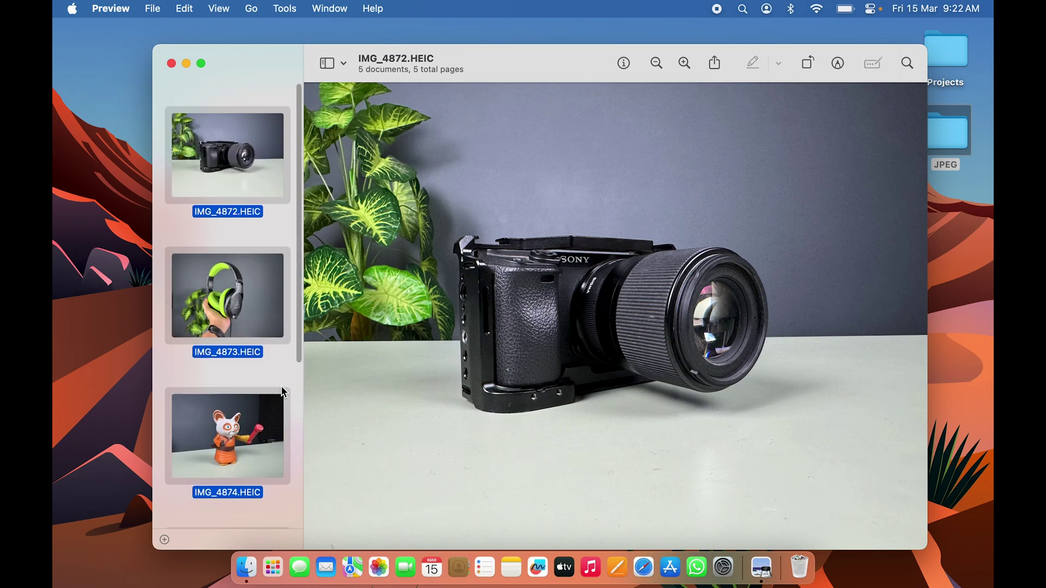
{"action": "scroll", "coordinate": [236, 356], "scroll_direction": "down", "scroll_amount": 5}
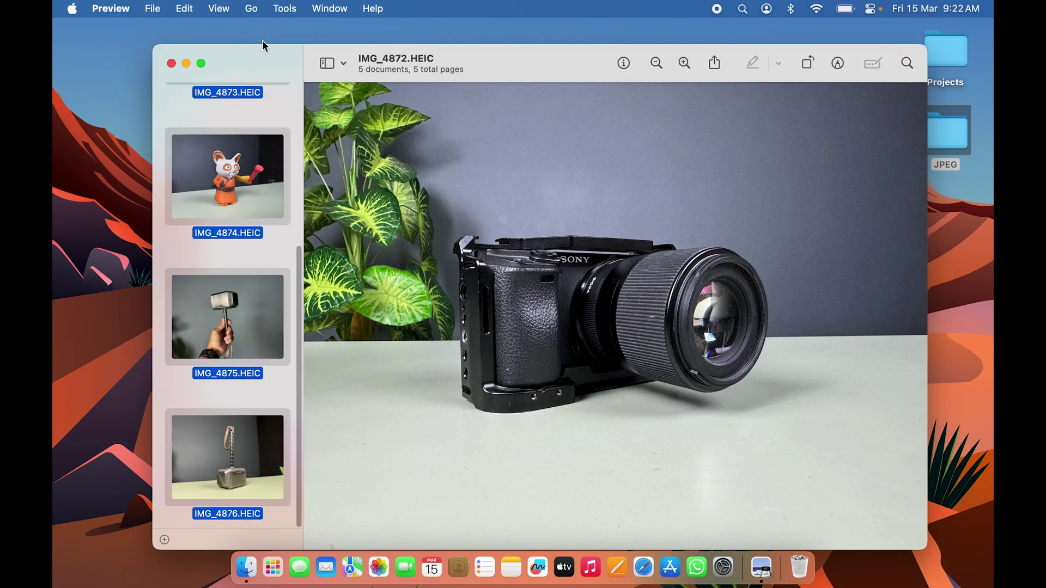
Export the selected images as JPEG at mid quality into the JPEG folder.
{"action": "left_click", "coordinate": [154, 10]}
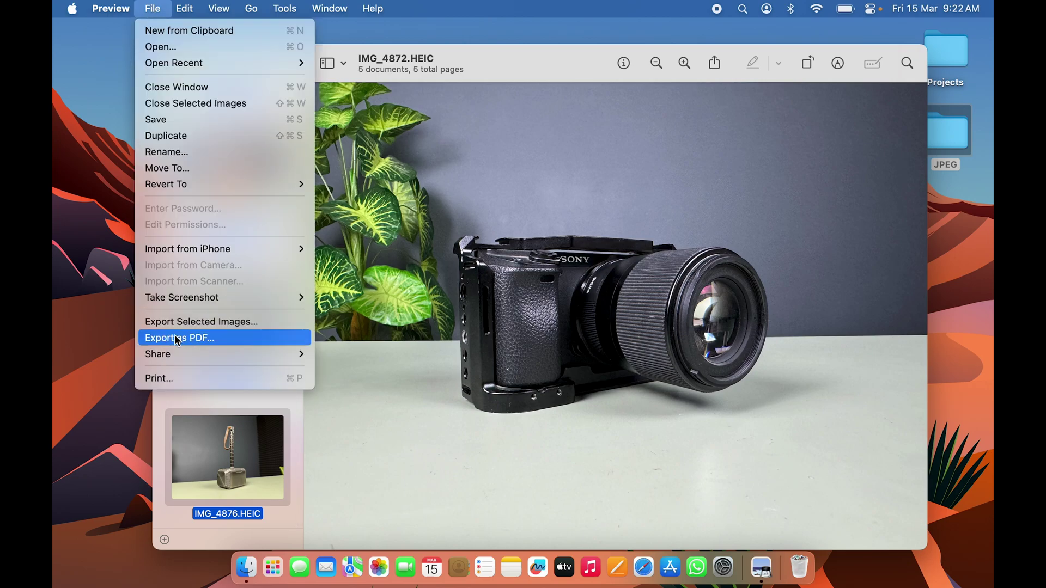
{"action": "left_click", "coordinate": [252, 323]}
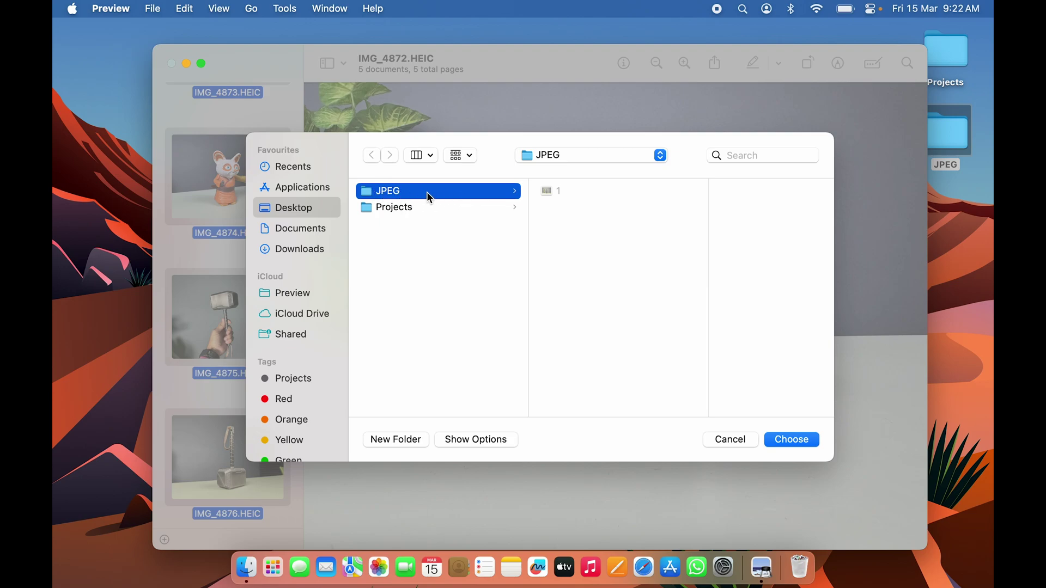
{"action": "left_click", "coordinate": [485, 442]}
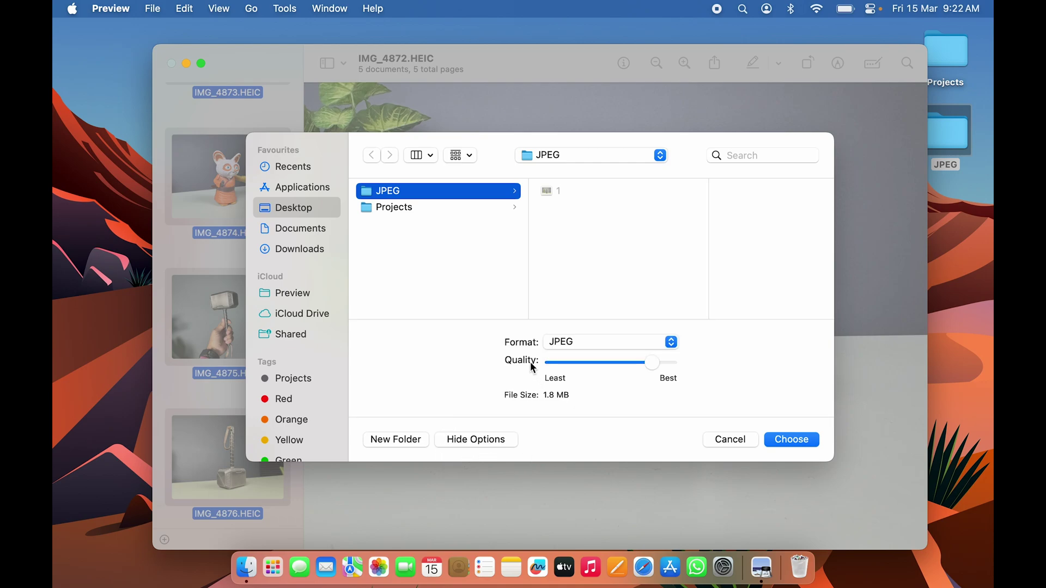
{"action": "left_click", "coordinate": [669, 347]}
{"action": "left_click", "coordinate": [572, 349]}
{"action": "left_click_drag", "start_coordinate": [653, 364], "coordinate": [614, 368]}
{"action": "left_click", "coordinate": [792, 441]}
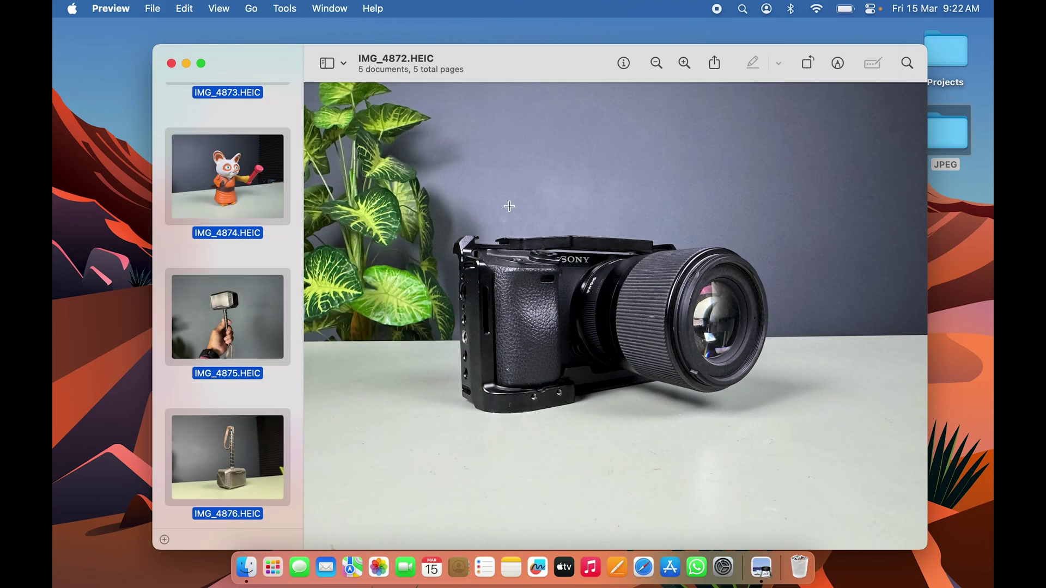
Quit Preview, close the HEIC Images window and open the JPEG folder.
{"action": "key", "text": "super+q"}
{"action": "left_click", "coordinate": [227, 117]}
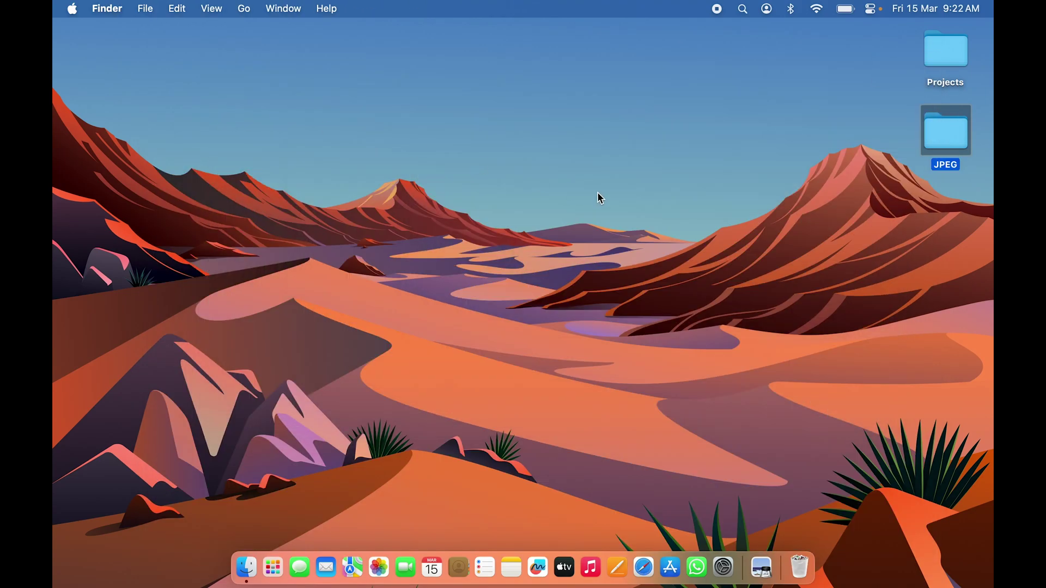
{"action": "double_click", "coordinate": [947, 142]}
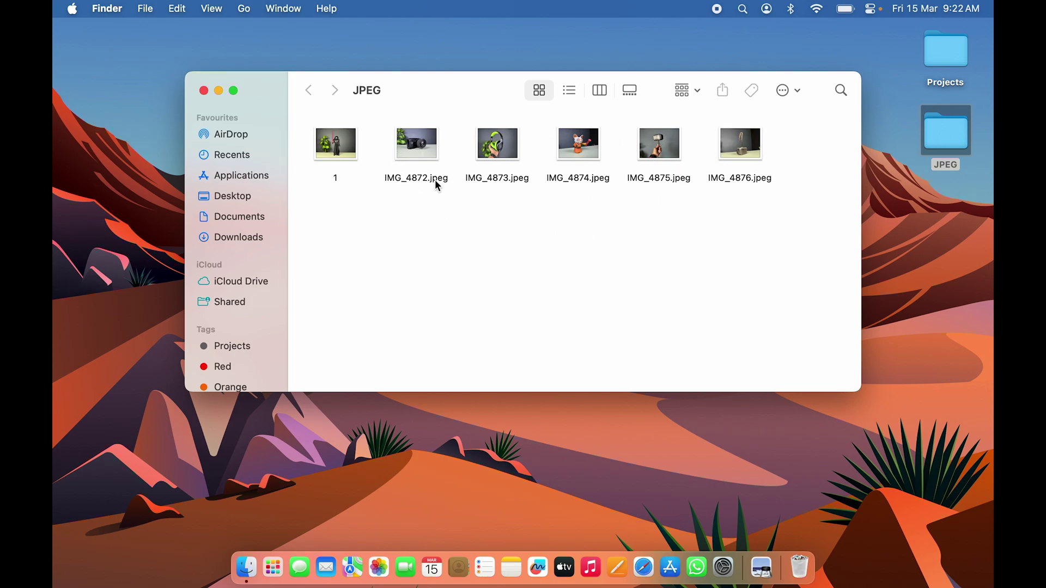
Confirm IMG_4872.jpeg is a 3.9 MB JPEG image, then close the info and folder windows.
{"action": "left_click", "coordinate": [420, 182]}
{"action": "key", "text": "super+i"}
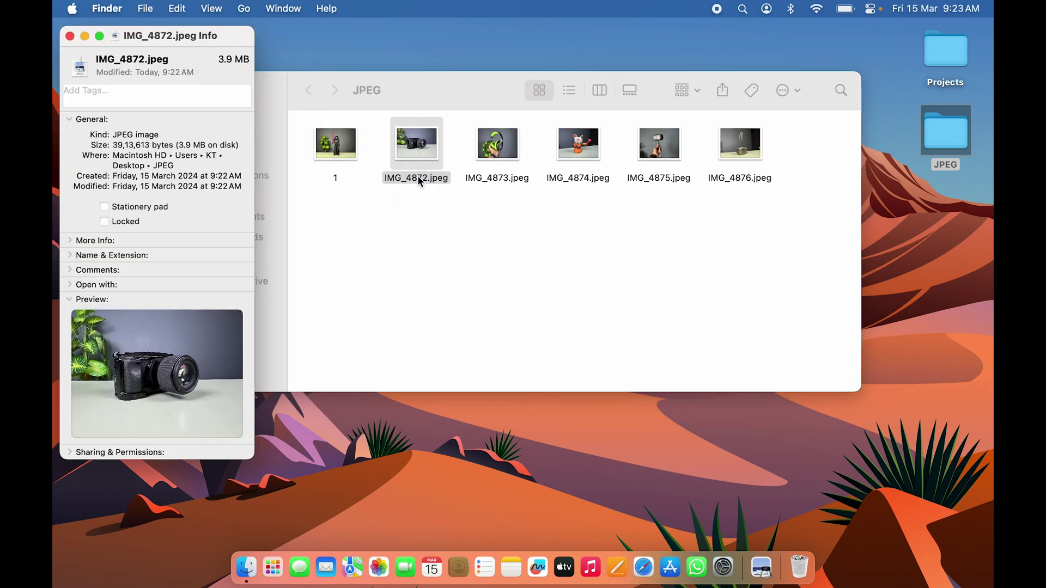
{"action": "left_click_drag", "start_coordinate": [113, 134], "coordinate": [180, 132]}
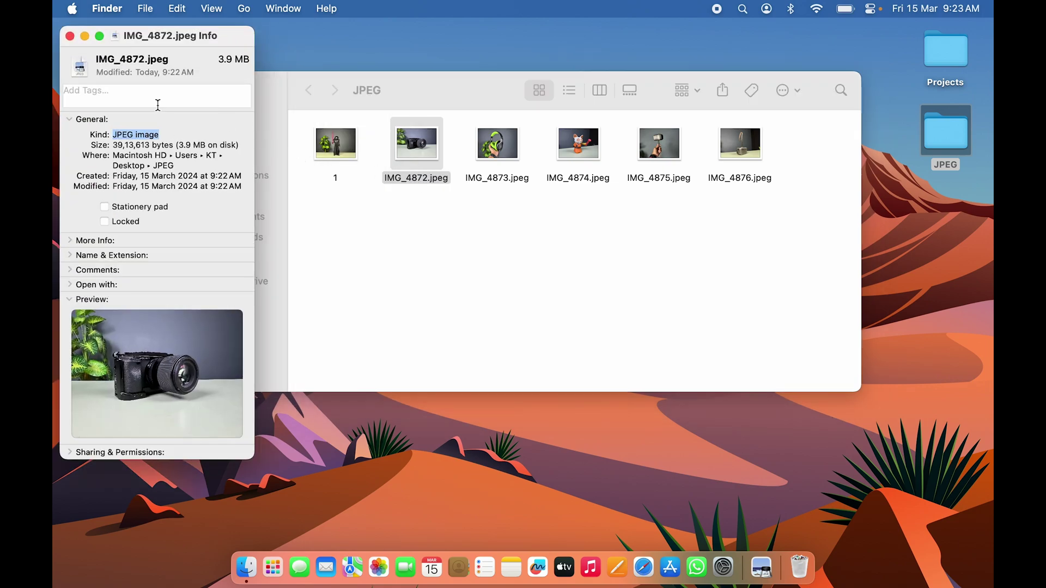
{"action": "left_click", "coordinate": [70, 36]}
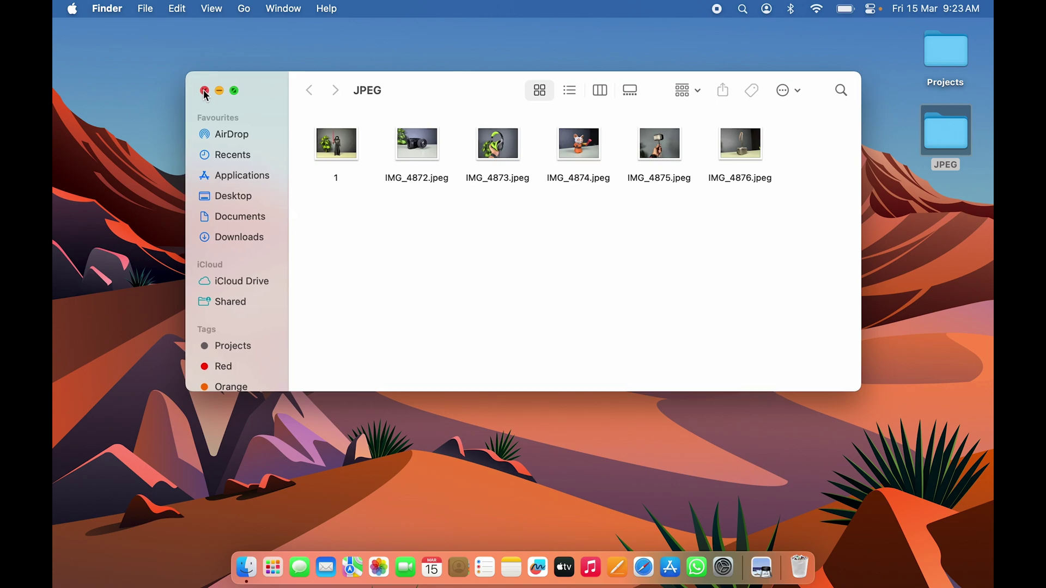
{"action": "left_click", "coordinate": [203, 90]}
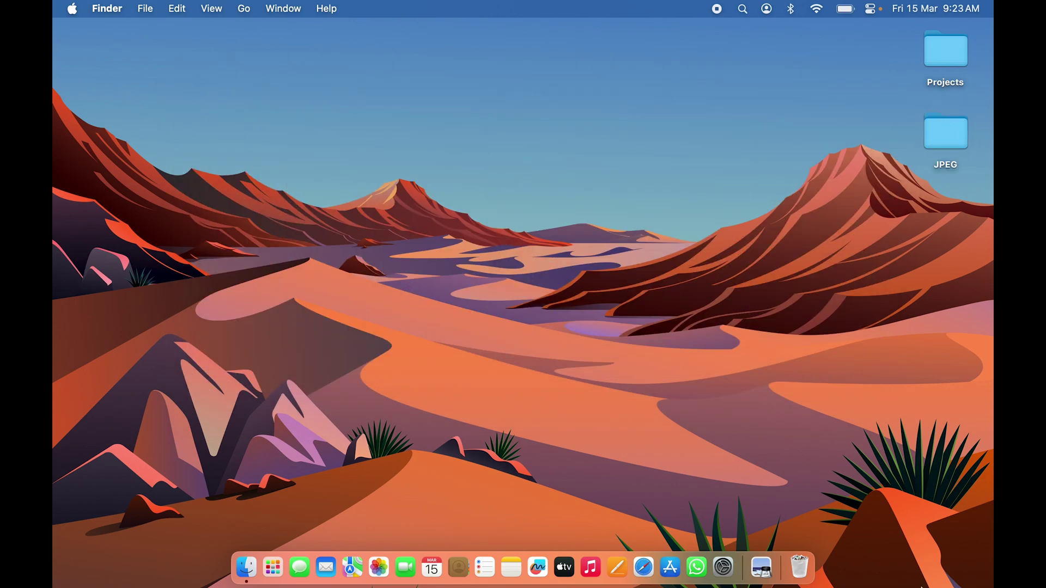